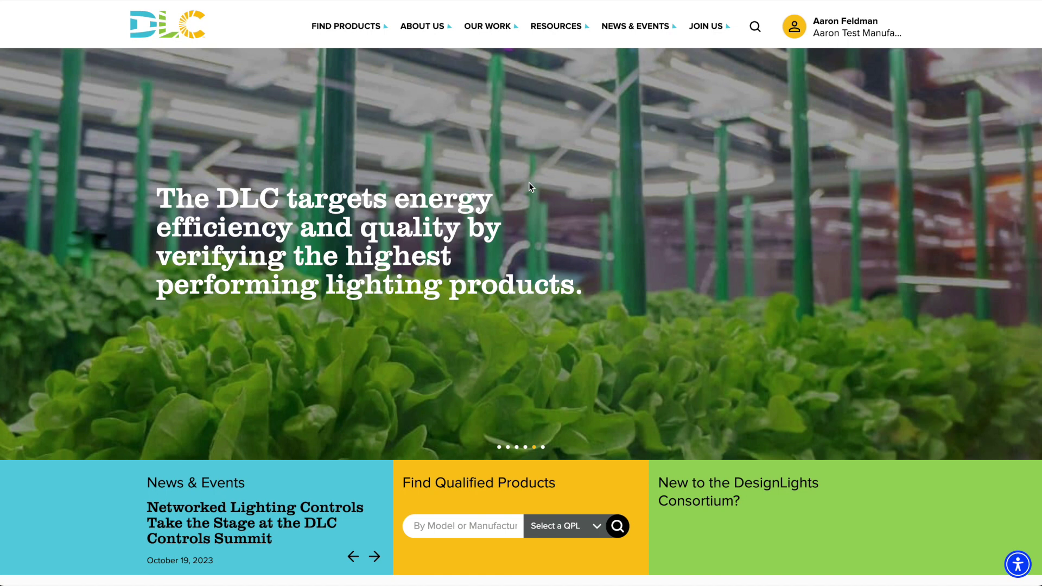
Open the SSL product image management page for the test manufacturer through the MyDLC application portal.
{"action": "left_click", "coordinate": [841, 35]}
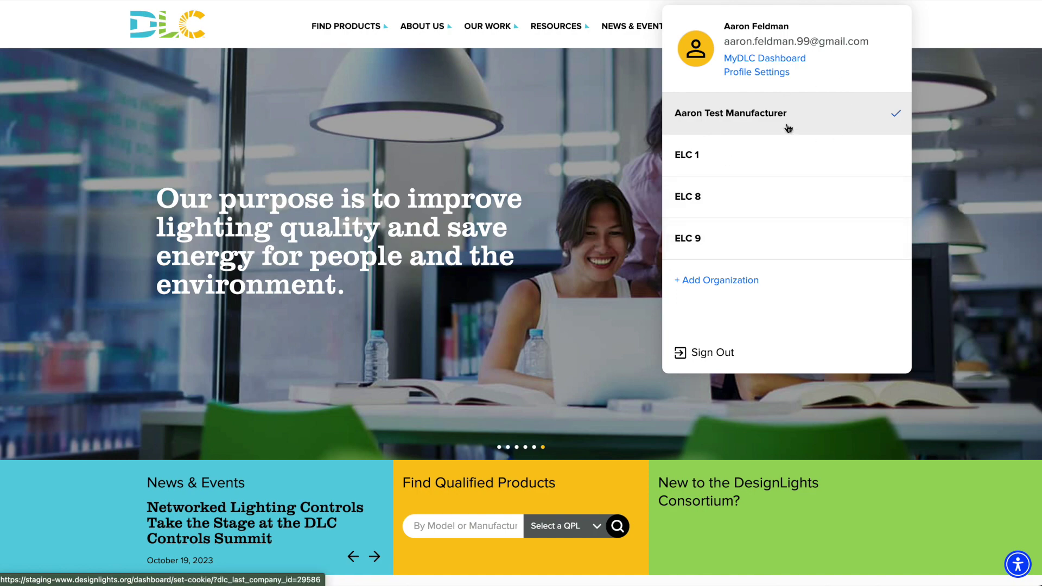
{"action": "left_click", "coordinate": [790, 59]}
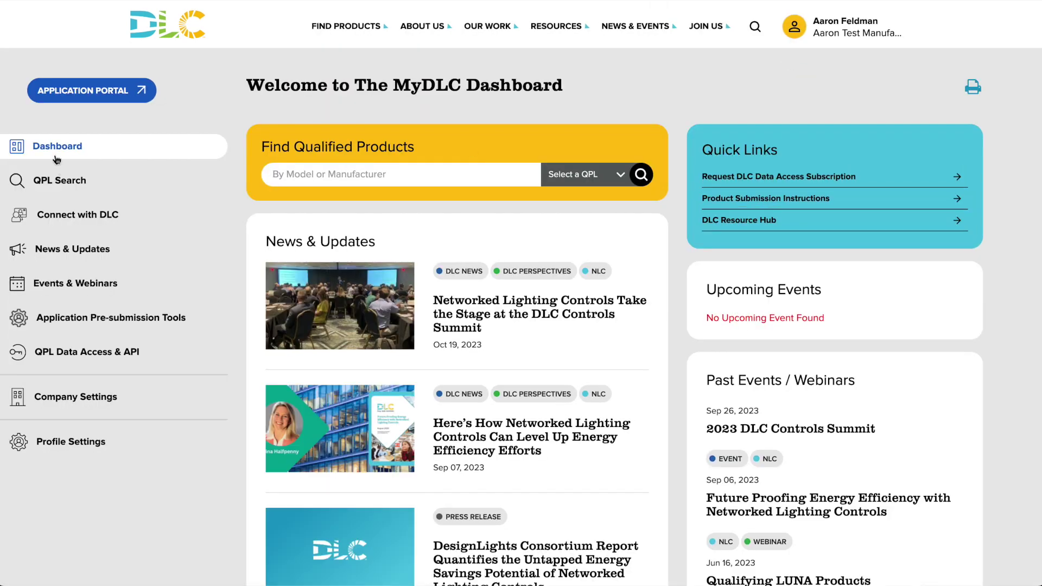
{"action": "left_click", "coordinate": [93, 98]}
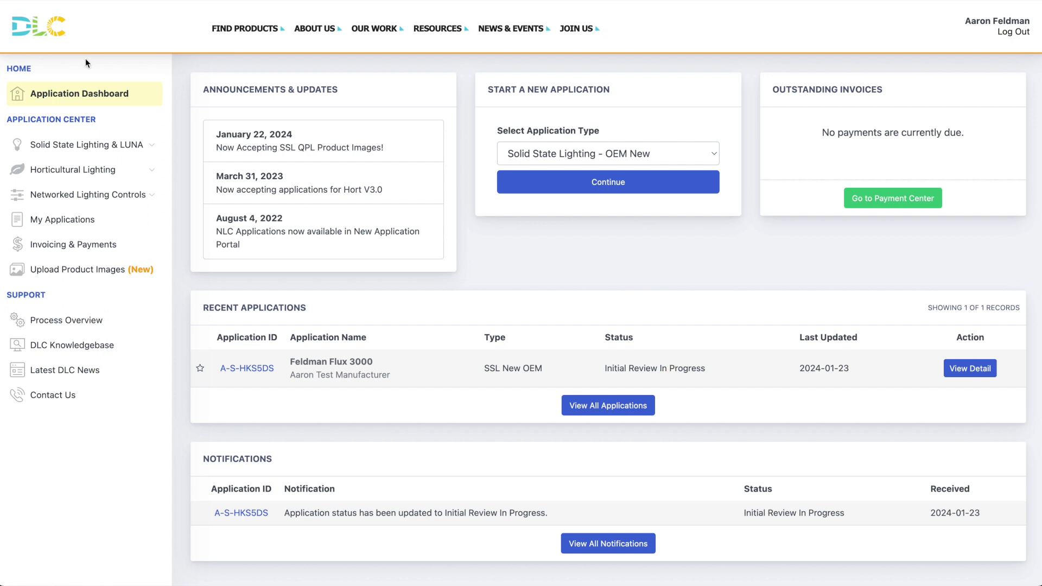
{"action": "left_click", "coordinate": [85, 280]}
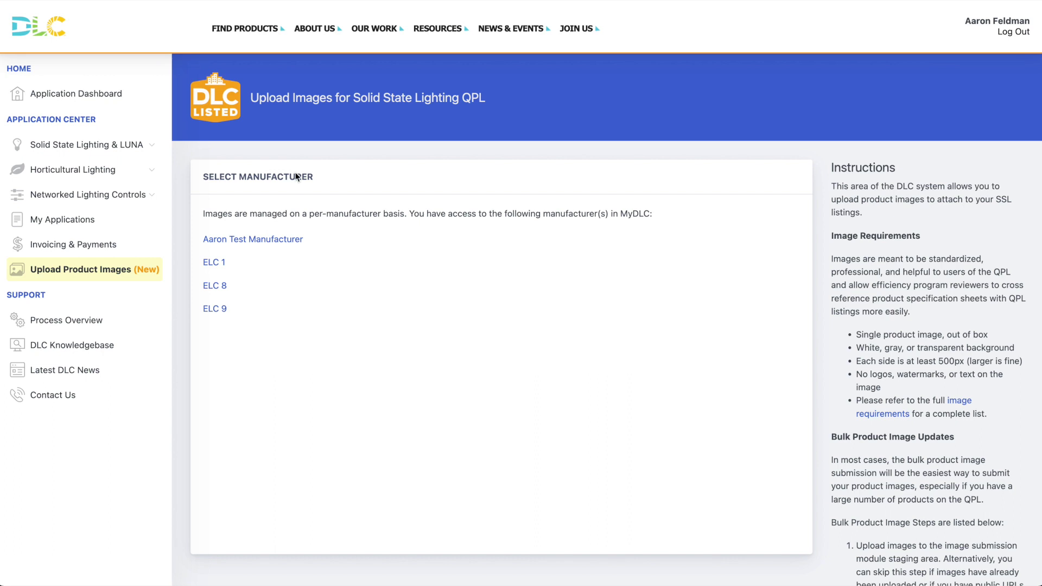
{"action": "left_click", "coordinate": [288, 240]}
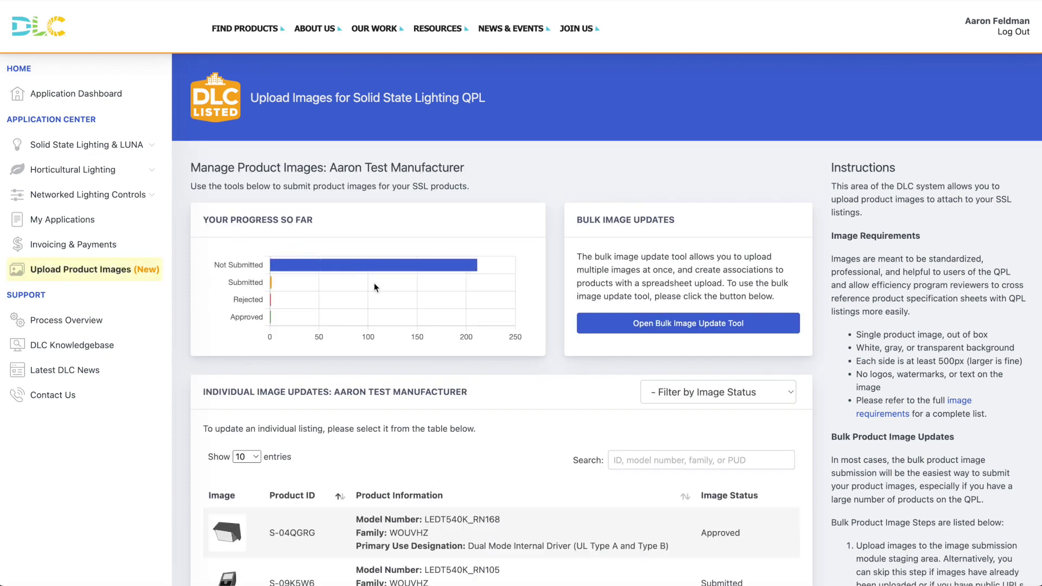
Examine the image statuses in the product table, the submission progress chart, and the image requirements in the instructions.
{"action": "scroll", "coordinate": [438, 408], "scroll_direction": "down", "scroll_amount": 2}
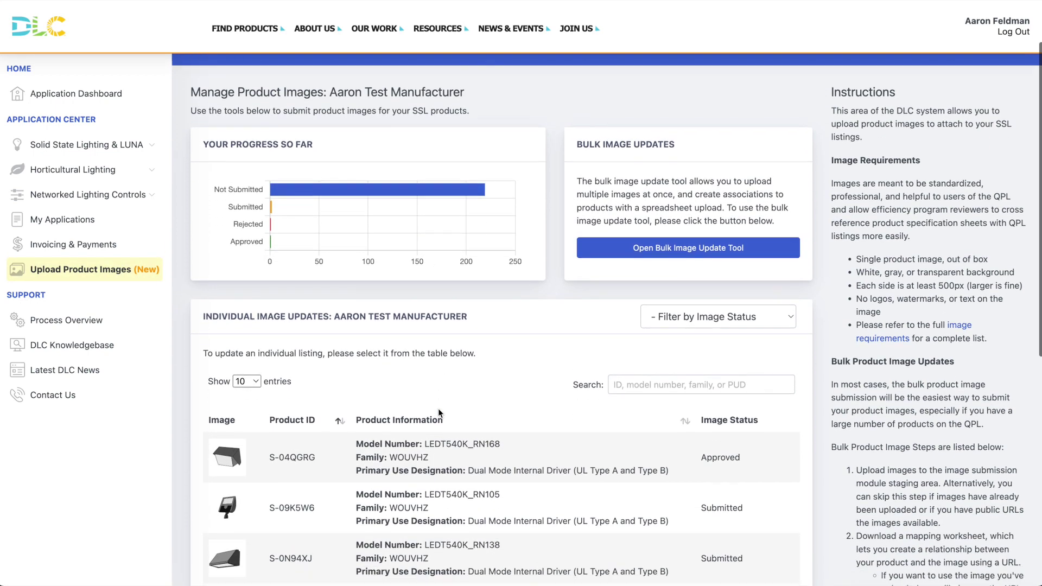
{"action": "scroll", "coordinate": [438, 408], "scroll_direction": "down", "scroll_amount": 4}
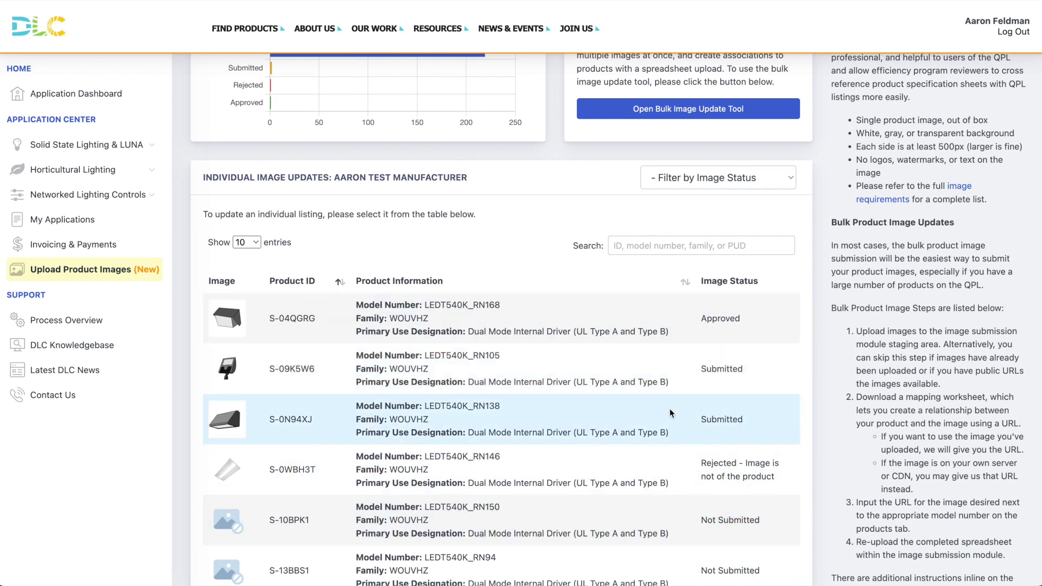
{"action": "scroll", "coordinate": [671, 413], "scroll_direction": "down", "scroll_amount": 3}
{"action": "scroll", "coordinate": [669, 412], "scroll_direction": "down", "scroll_amount": 1}
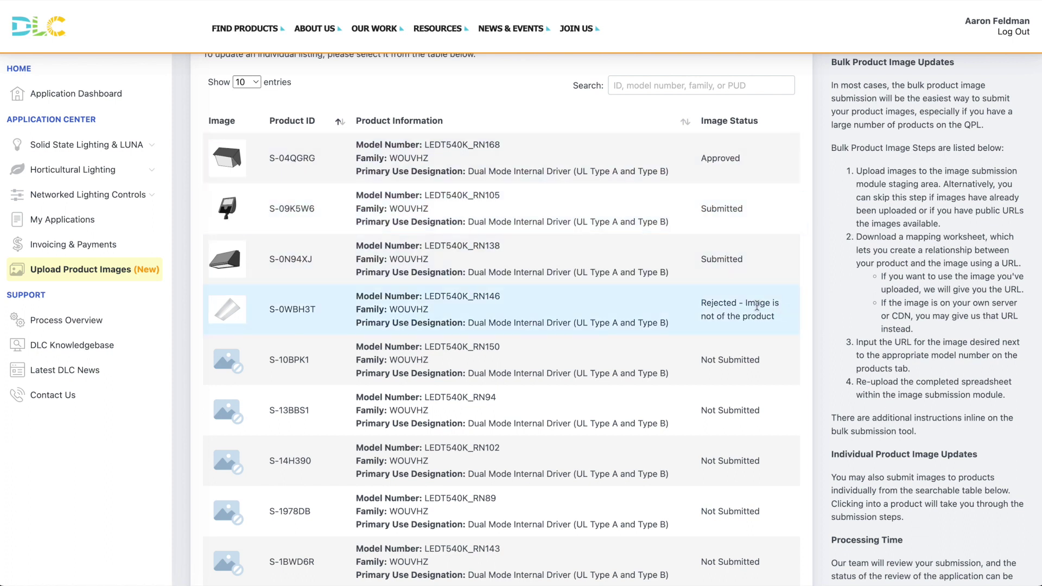
{"action": "scroll", "coordinate": [758, 305], "scroll_direction": "up", "scroll_amount": 6}
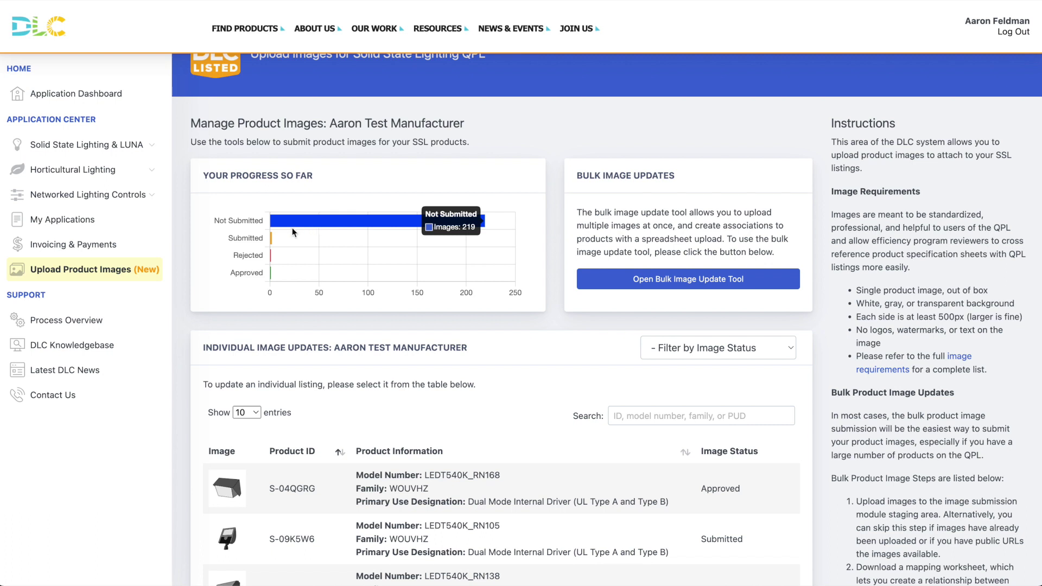
{"action": "mouse_move", "coordinate": [271, 239]}
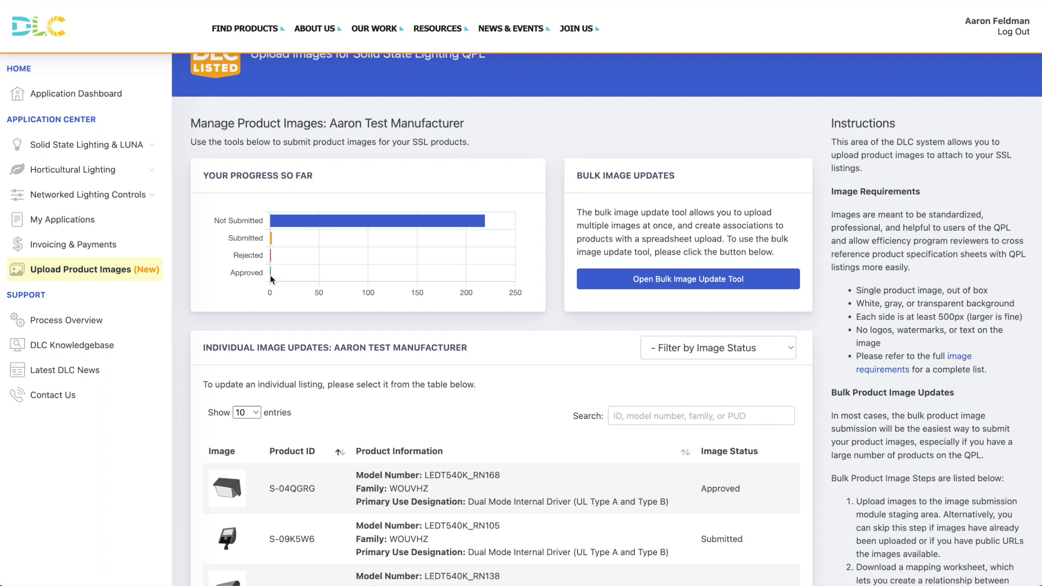
{"action": "scroll", "coordinate": [421, 323], "scroll_direction": "down", "scroll_amount": 2}
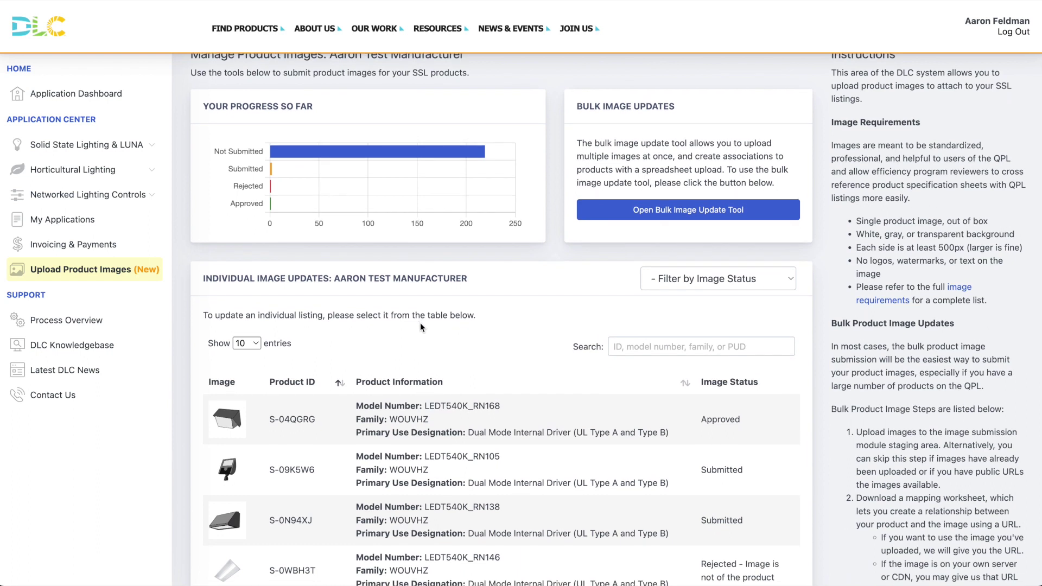
{"action": "scroll", "coordinate": [420, 323], "scroll_direction": "down", "scroll_amount": 1}
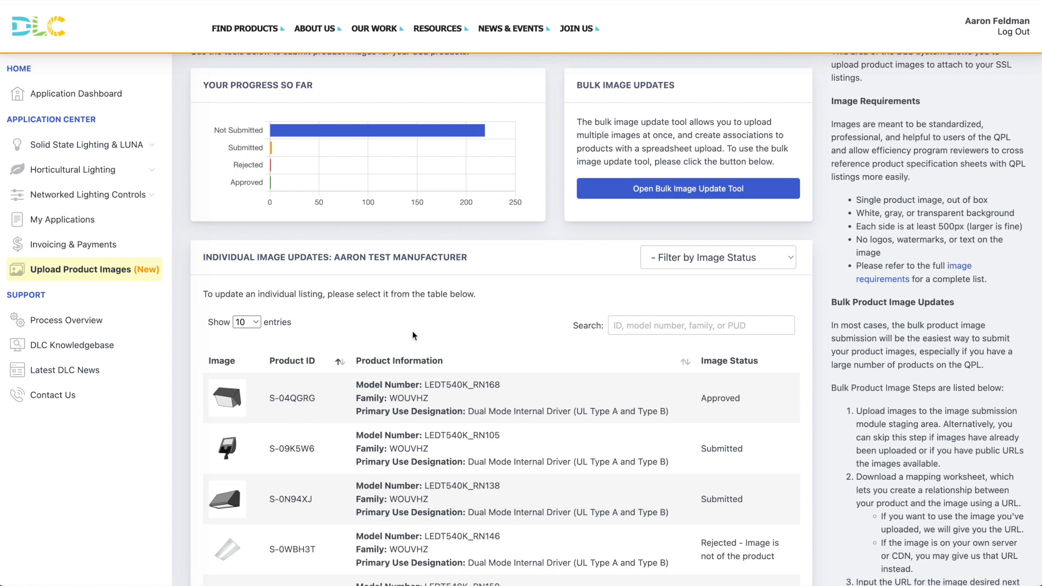
{"action": "scroll", "coordinate": [412, 331], "scroll_direction": "up", "scroll_amount": 4}
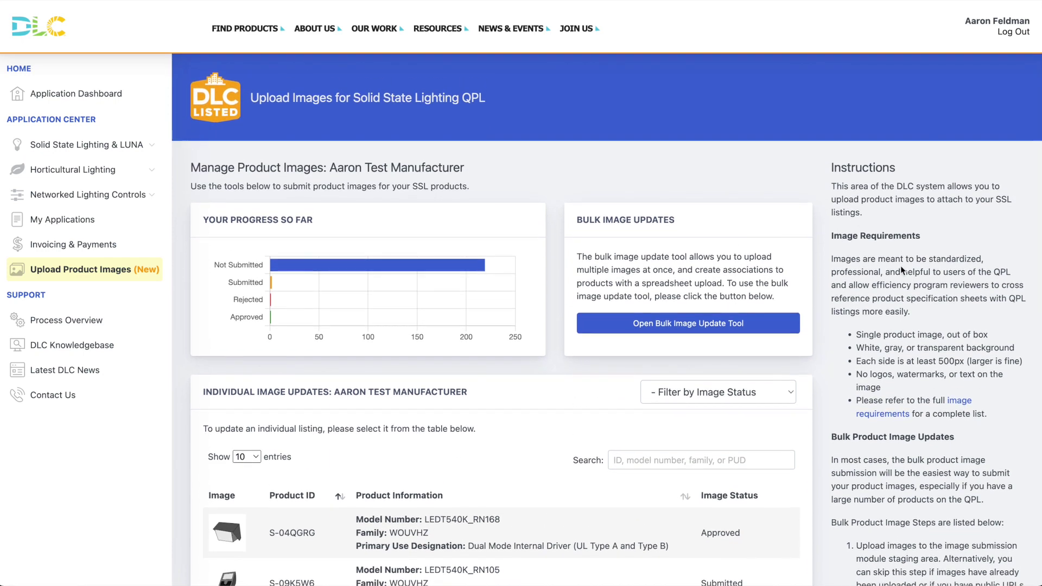
{"action": "scroll", "coordinate": [902, 270], "scroll_direction": "down", "scroll_amount": 5}
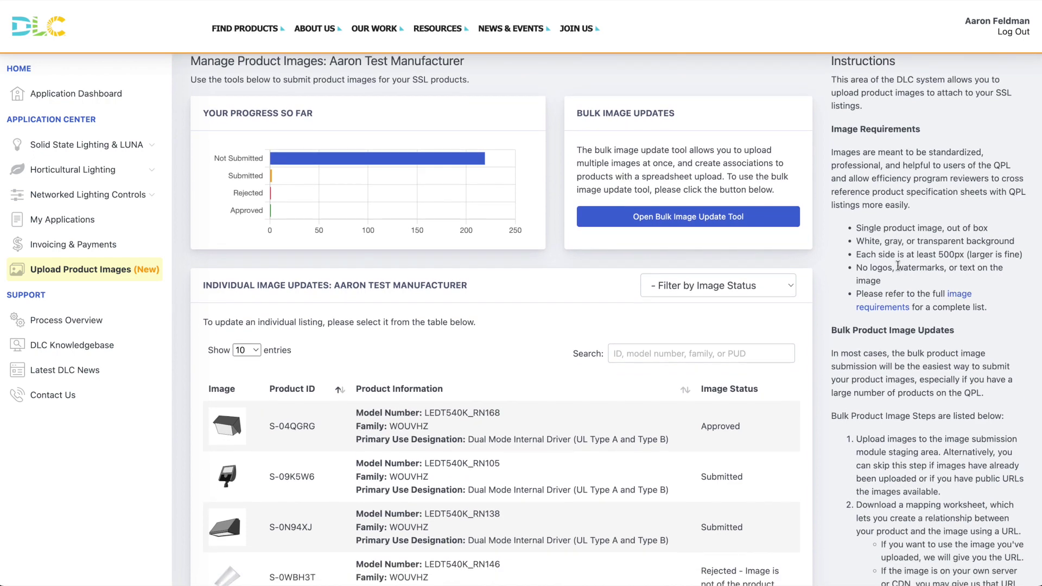
{"action": "scroll", "coordinate": [898, 266], "scroll_direction": "down", "scroll_amount": 1}
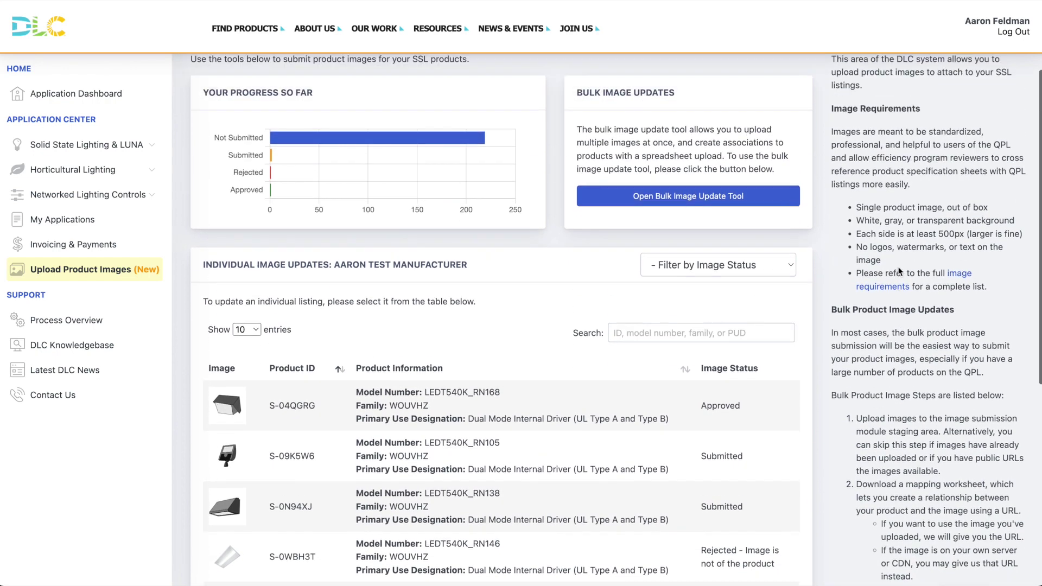
{"action": "scroll", "coordinate": [898, 266], "scroll_direction": "up", "scroll_amount": 2}
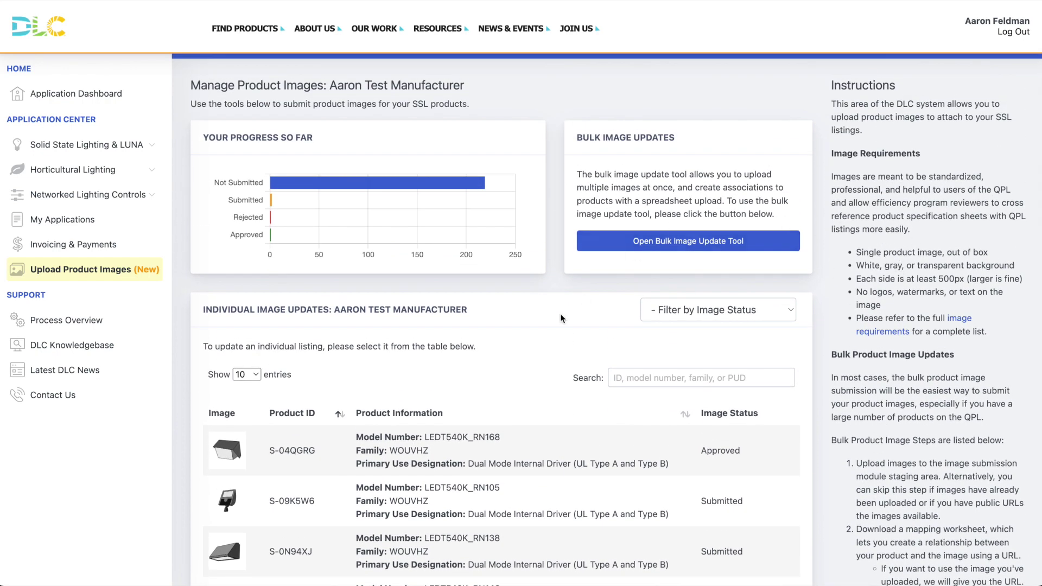
Sort the individual product table by product information in descending order, look through it, and return to ascending Product ID order.
{"action": "scroll", "coordinate": [440, 279], "scroll_direction": "down", "scroll_amount": 4}
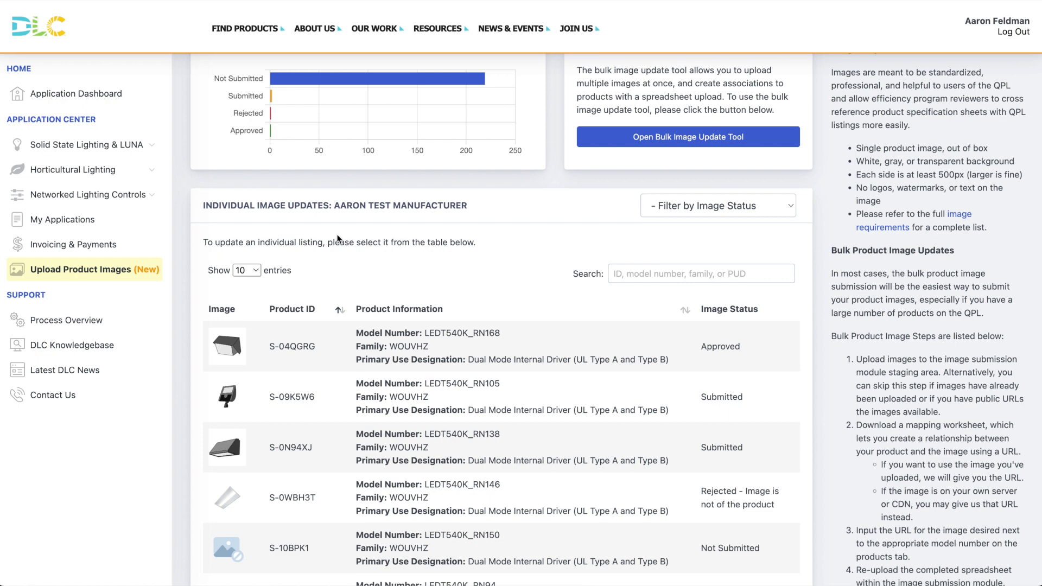
{"action": "scroll", "coordinate": [337, 236], "scroll_direction": "down", "scroll_amount": 6}
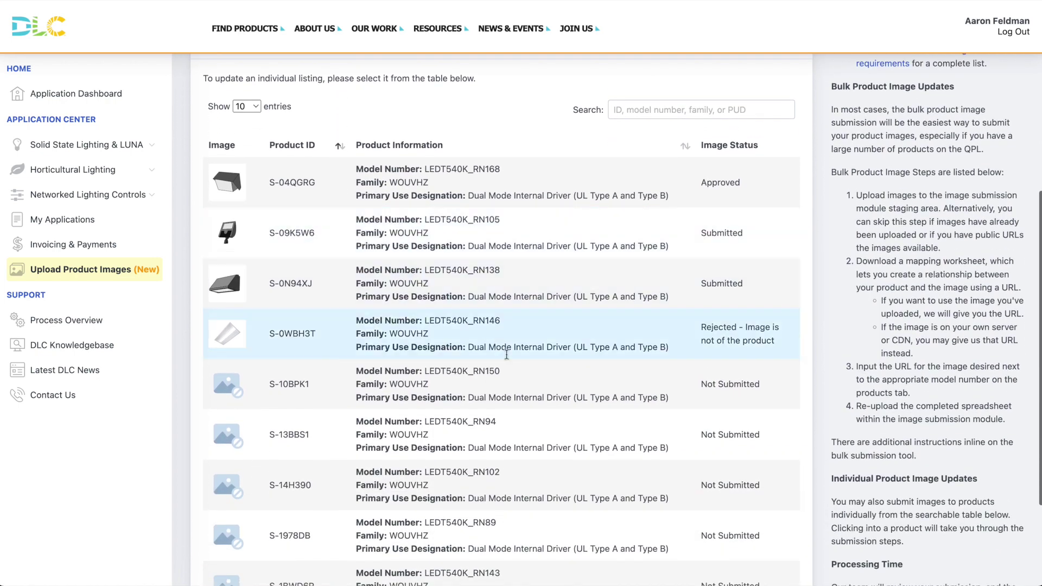
{"action": "scroll", "coordinate": [461, 282], "scroll_direction": "up", "scroll_amount": 3}
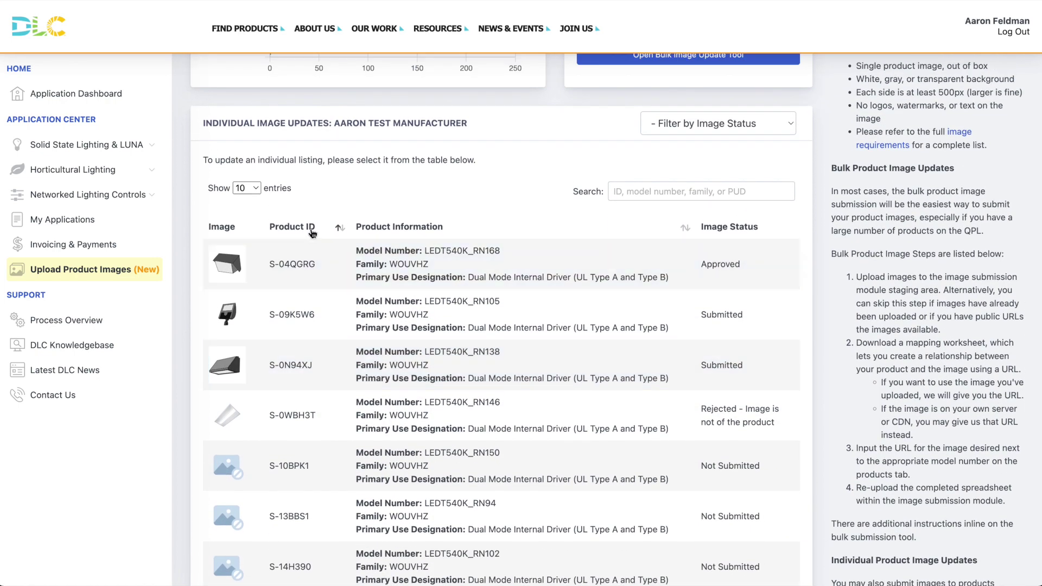
{"action": "left_click", "coordinate": [428, 236]}
{"action": "left_click", "coordinate": [413, 227]}
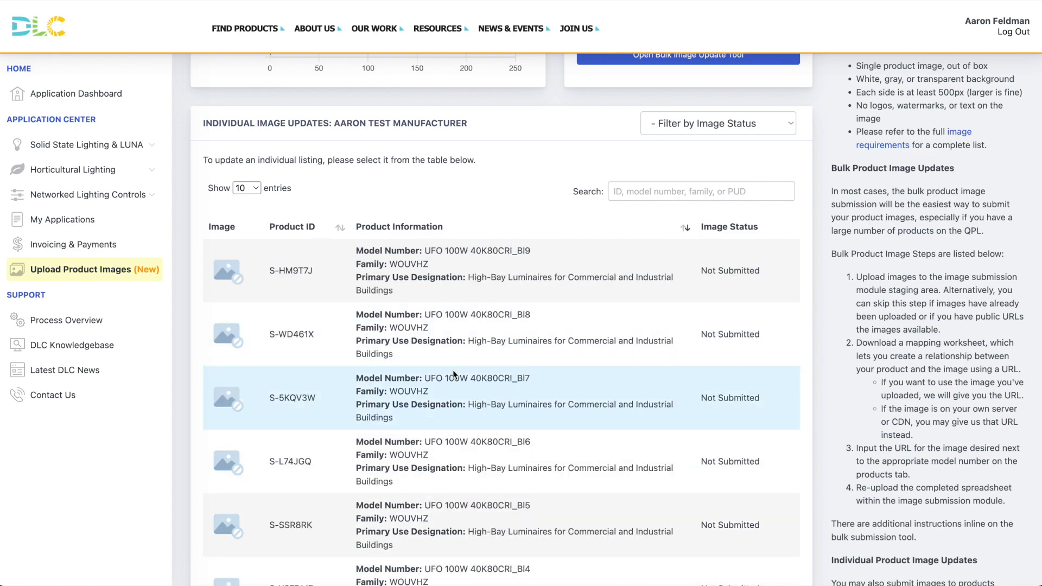
{"action": "scroll", "coordinate": [453, 369], "scroll_direction": "down", "scroll_amount": 6}
{"action": "scroll", "coordinate": [453, 375], "scroll_direction": "down", "scroll_amount": 4}
{"action": "scroll", "coordinate": [450, 384], "scroll_direction": "up", "scroll_amount": 12}
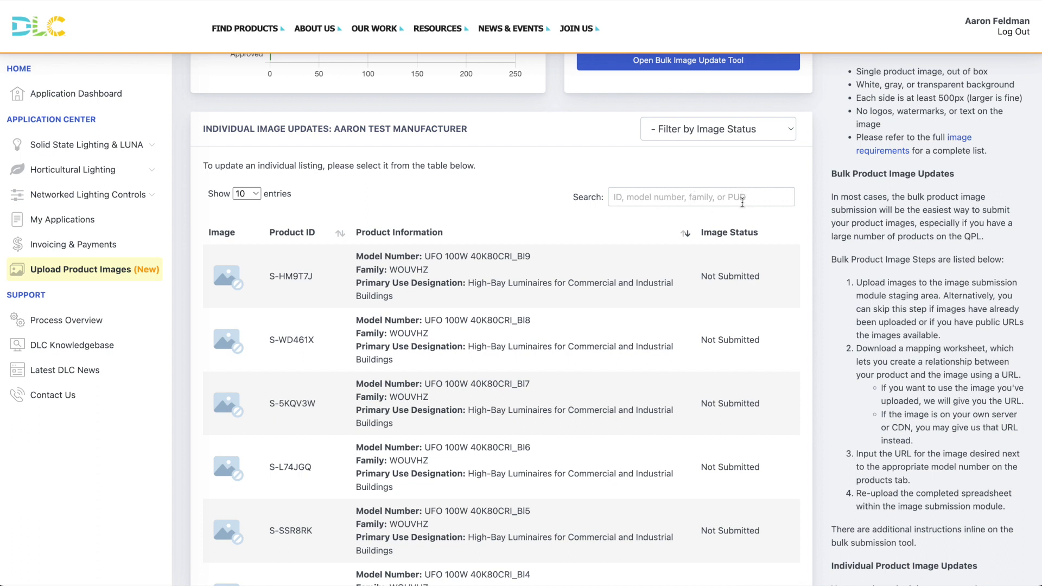
{"action": "left_click", "coordinate": [299, 235]}
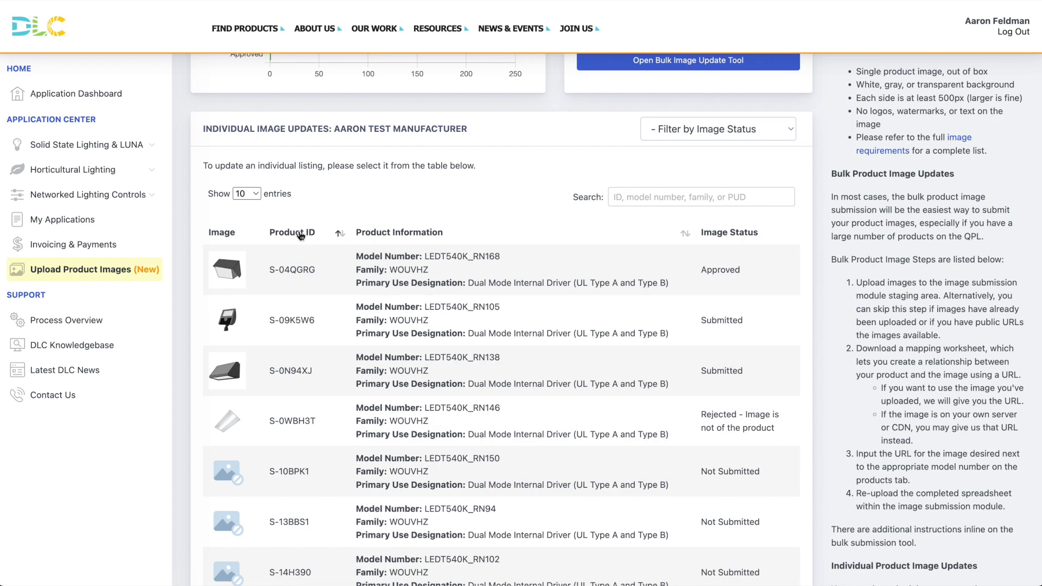
Upload DC39EDAC-5070-49CB-BE5B-EAEFFEAD7B00.jpg as the image for product S-10BPK1 and review the submitted listing.
{"action": "scroll", "coordinate": [315, 330], "scroll_direction": "down", "scroll_amount": 2}
{"action": "left_click", "coordinate": [330, 396]}
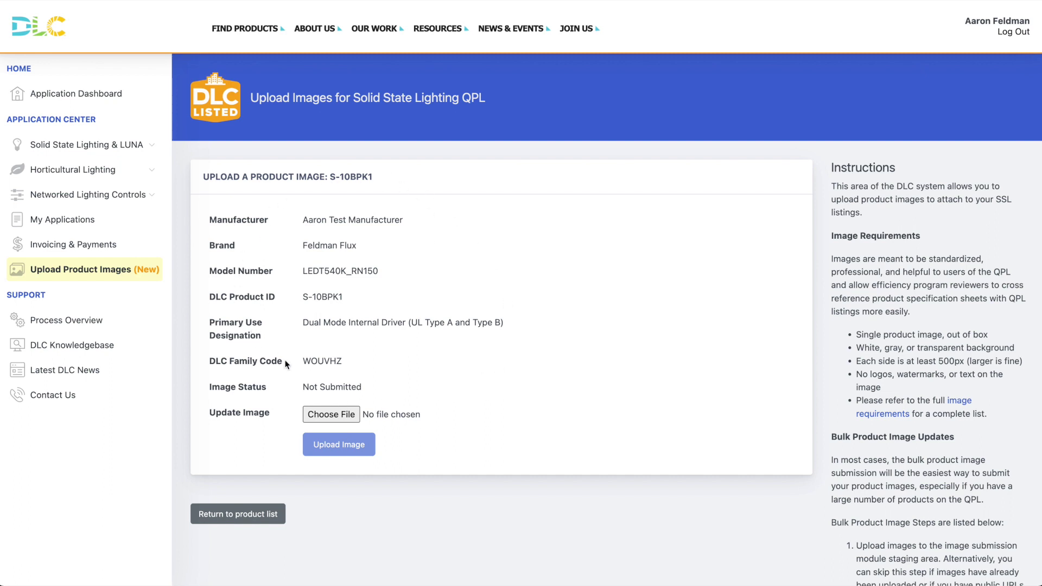
{"action": "left_click", "coordinate": [344, 420]}
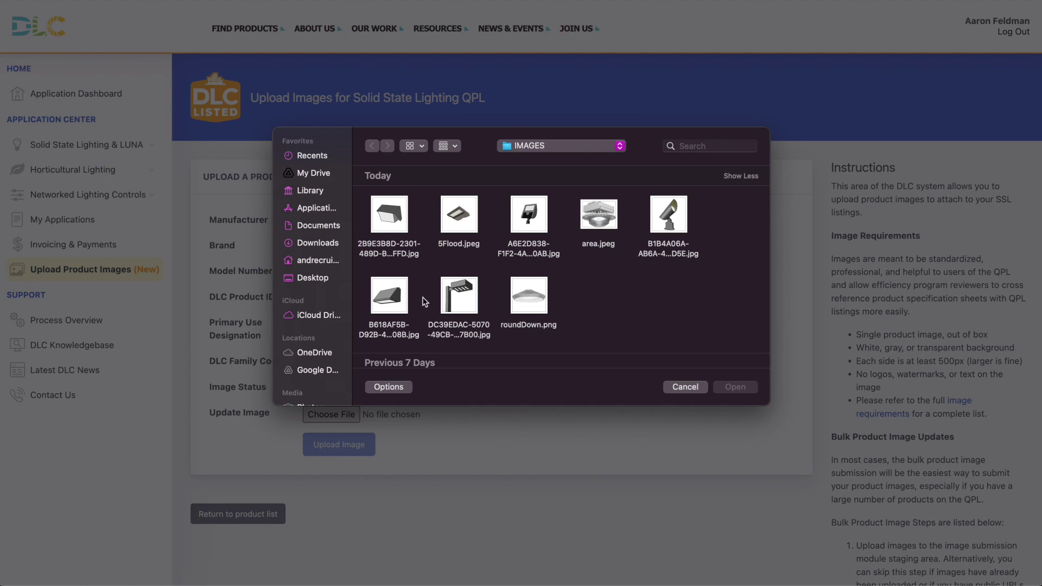
{"action": "left_click", "coordinate": [466, 304]}
{"action": "double_click", "coordinate": [466, 304]}
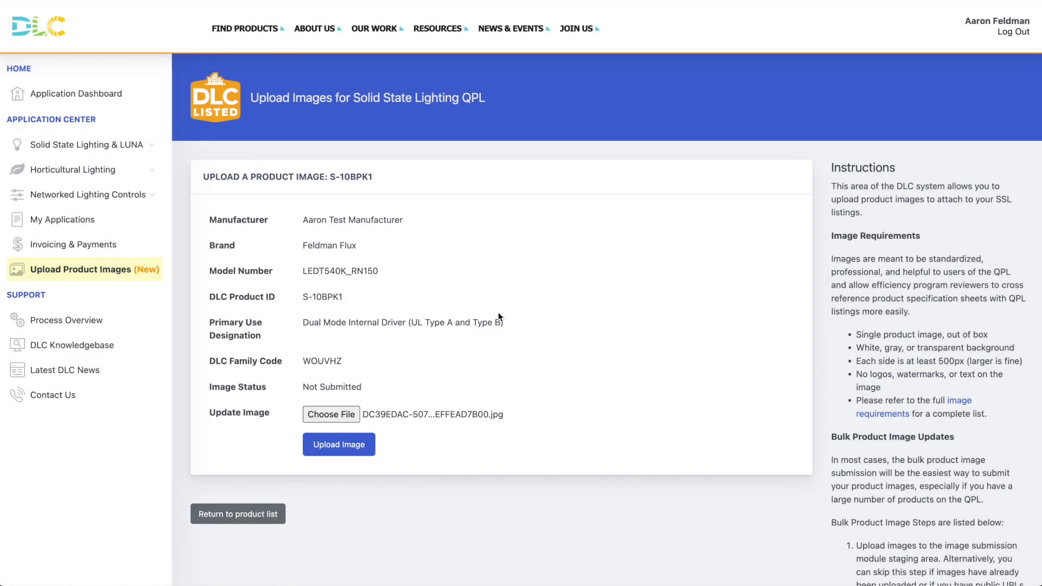
{"action": "left_click", "coordinate": [353, 452]}
{"action": "scroll", "coordinate": [353, 451], "scroll_direction": "down", "scroll_amount": 2}
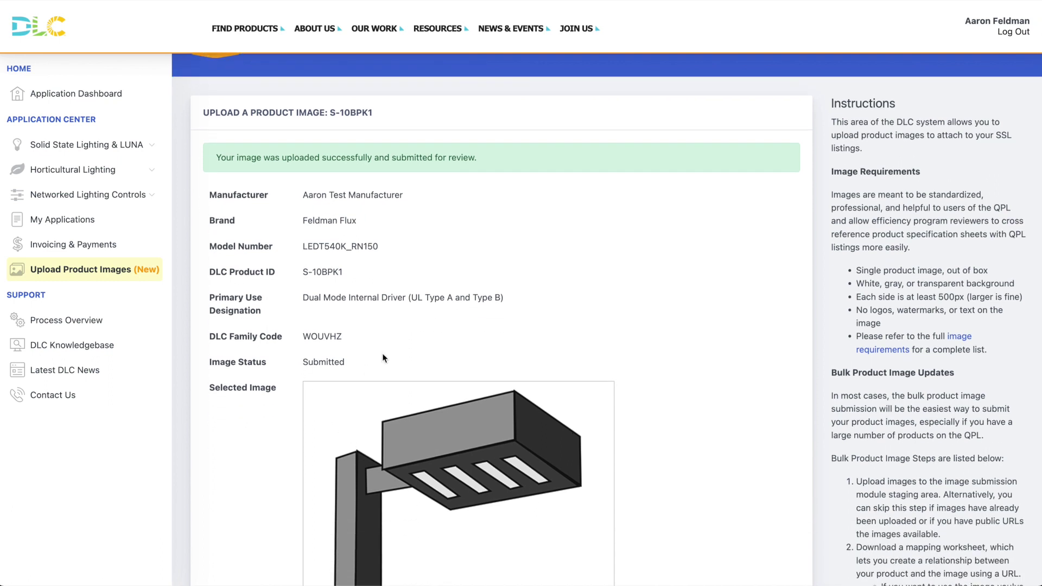
{"action": "scroll", "coordinate": [365, 370], "scroll_direction": "down", "scroll_amount": 5}
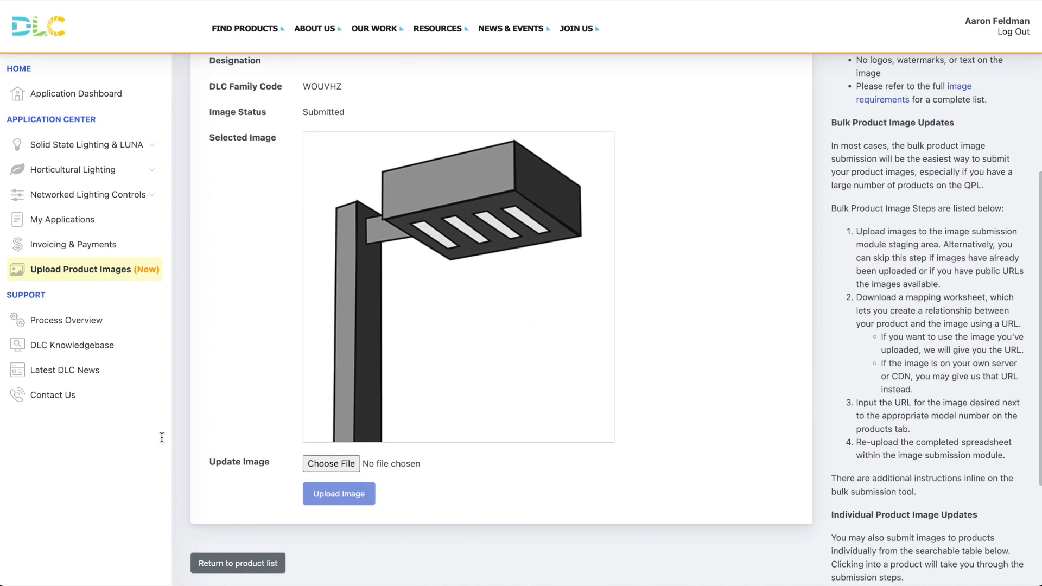
Return to the product list and check the image status of S-10BPK1 and the submitted count in the progress chart.
{"action": "left_click", "coordinate": [213, 568]}
{"action": "scroll", "coordinate": [223, 484], "scroll_direction": "down", "scroll_amount": 10}
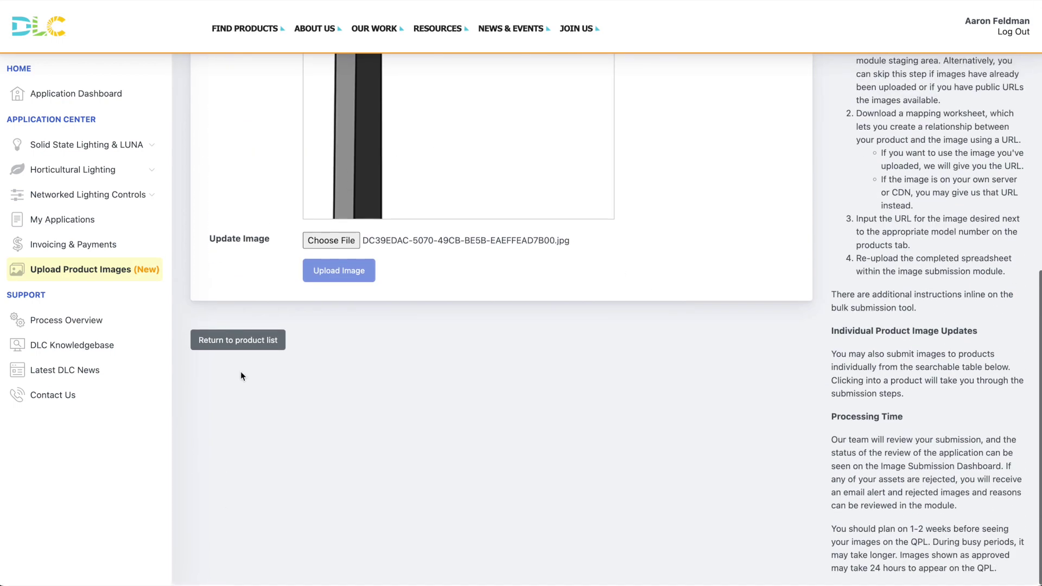
{"action": "left_click", "coordinate": [243, 345]}
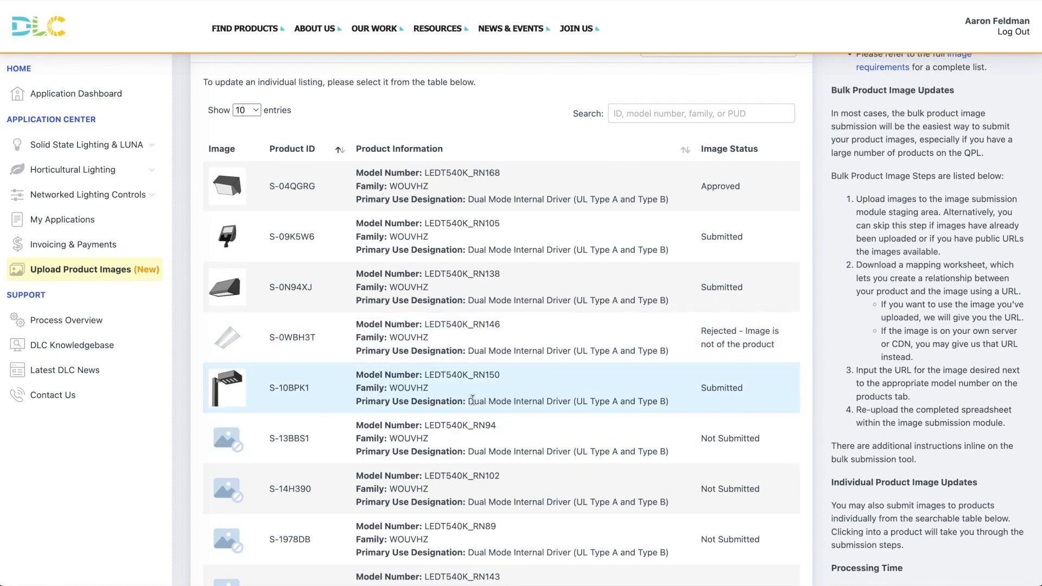
{"action": "scroll", "coordinate": [311, 393], "scroll_direction": "up", "scroll_amount": 2}
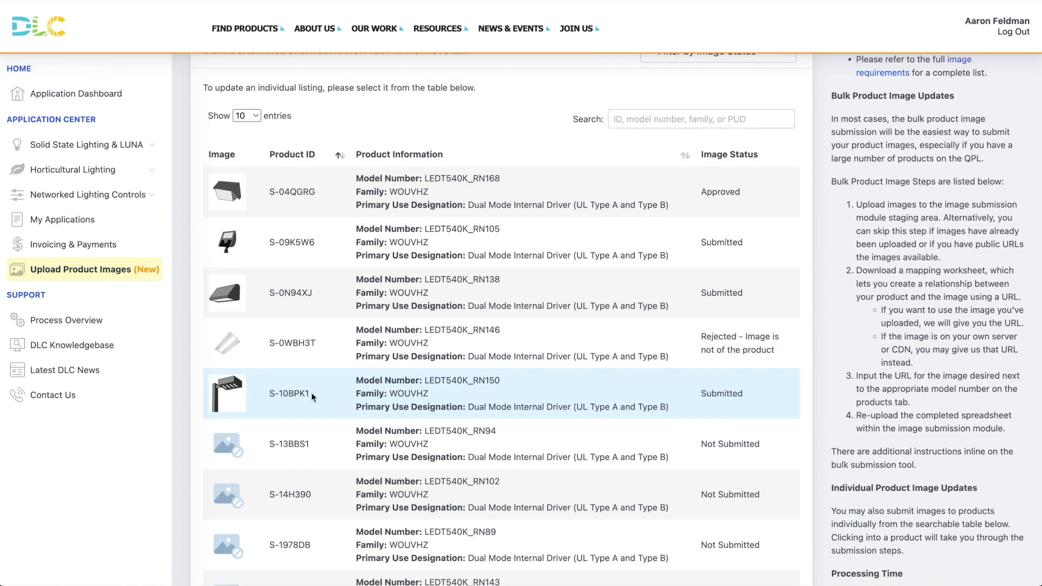
{"action": "scroll", "coordinate": [311, 393], "scroll_direction": "up", "scroll_amount": 5}
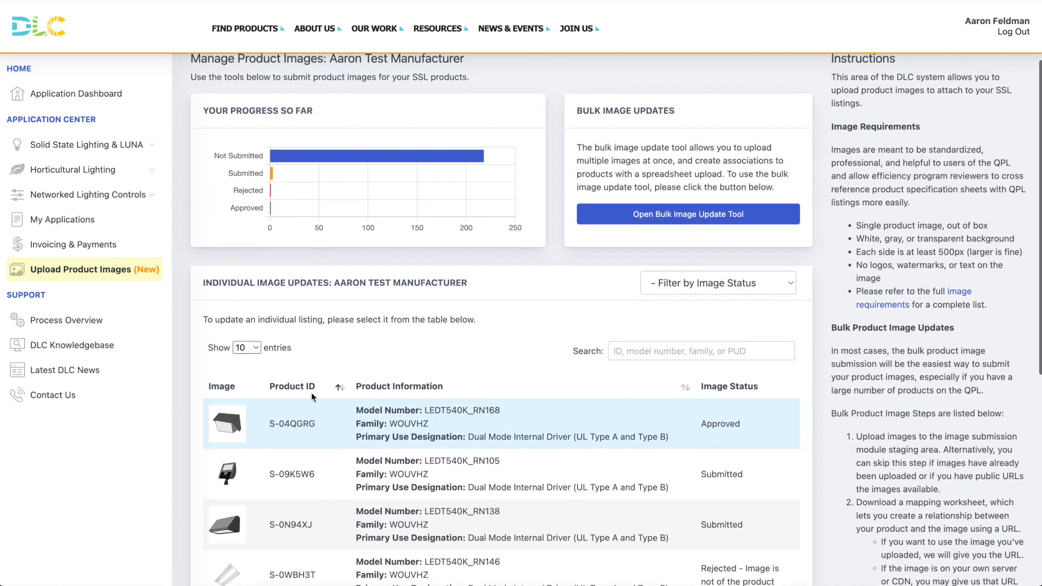
{"action": "scroll", "coordinate": [281, 270], "scroll_direction": "up", "scroll_amount": 1}
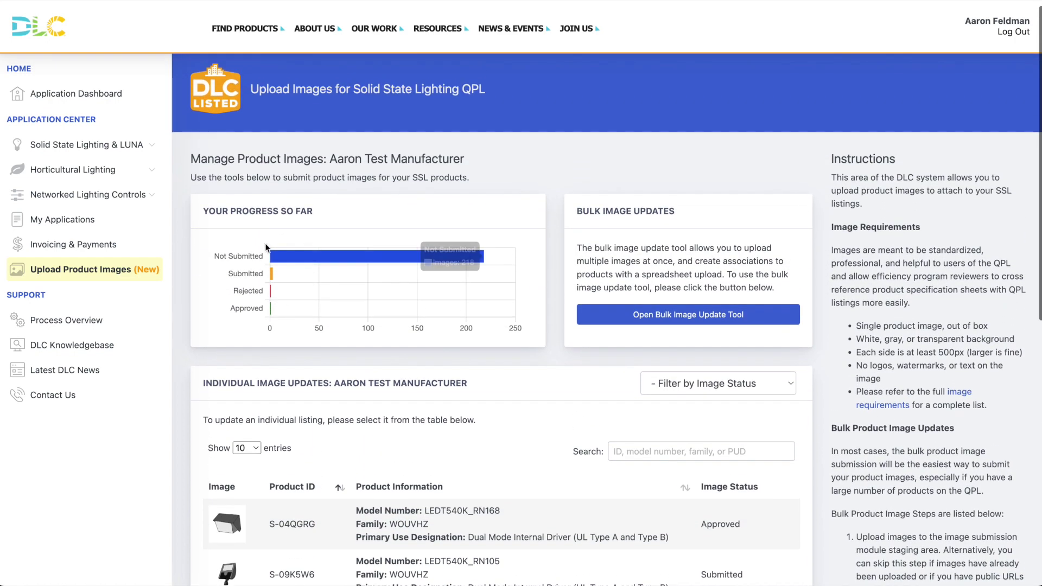
{"action": "mouse_move", "coordinate": [273, 278]}
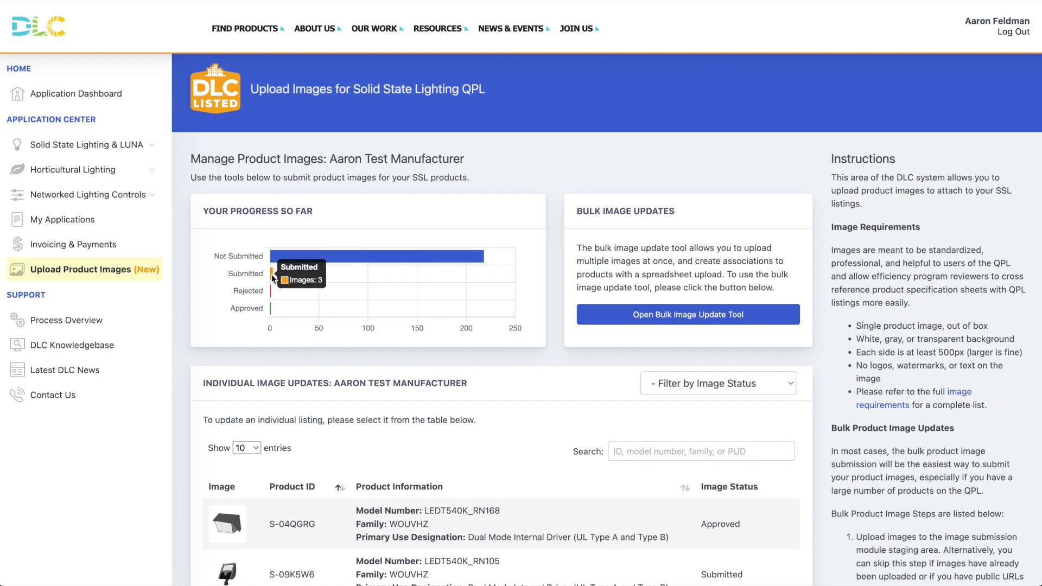
Open the bulk image update tool and select the B1B4A06A, area.jpeg and roundDown.png images for uploading.
{"action": "left_click", "coordinate": [601, 315]}
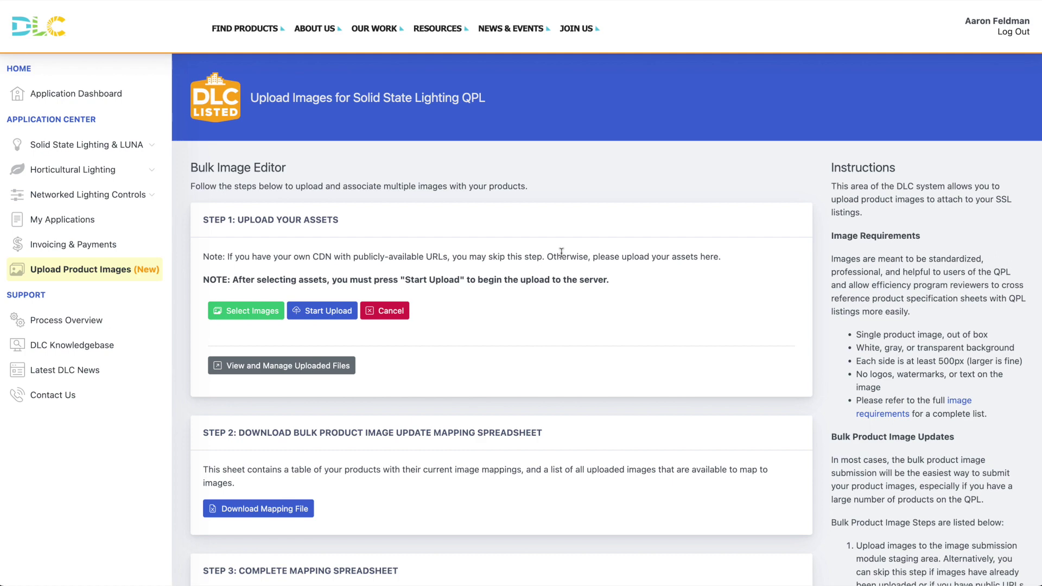
{"action": "left_click", "coordinate": [249, 318]}
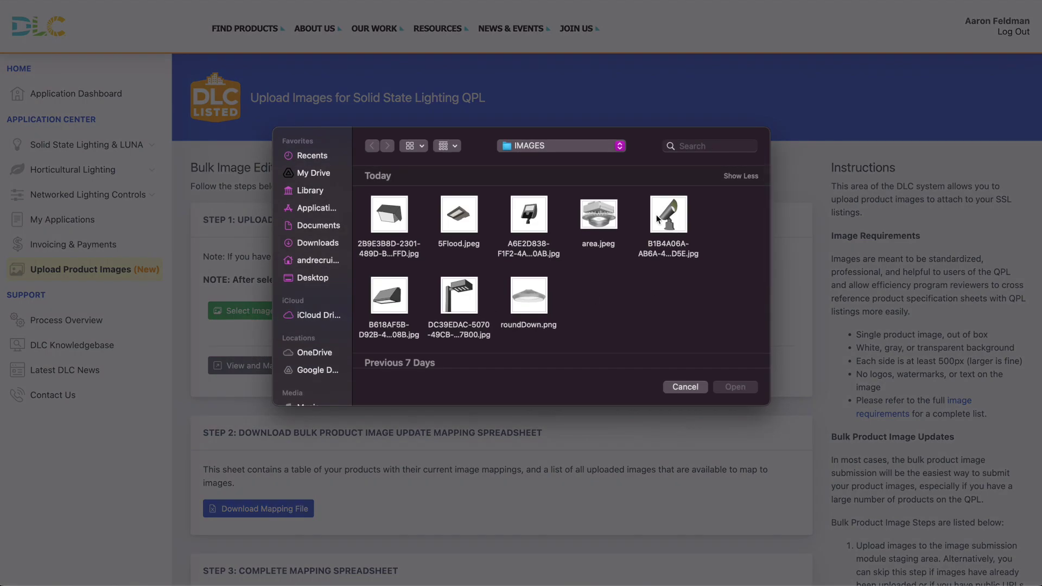
{"action": "left_click", "coordinate": [657, 214]}
{"action": "left_click", "coordinate": [604, 214], "text": "super"}
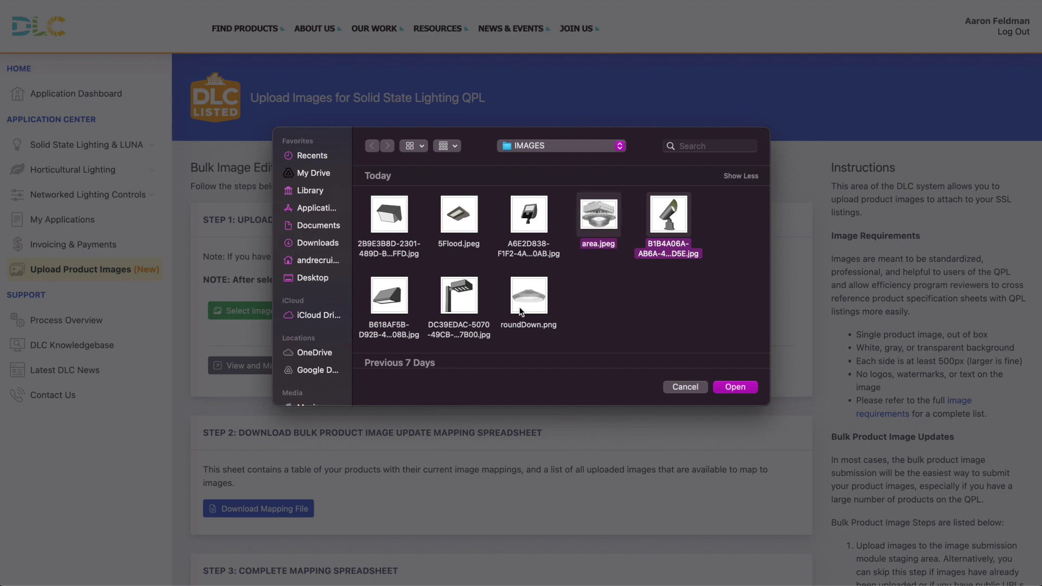
{"action": "scroll", "coordinate": [520, 311], "scroll_direction": "down", "scroll_amount": 2}
{"action": "left_click", "coordinate": [526, 266], "text": "super"}
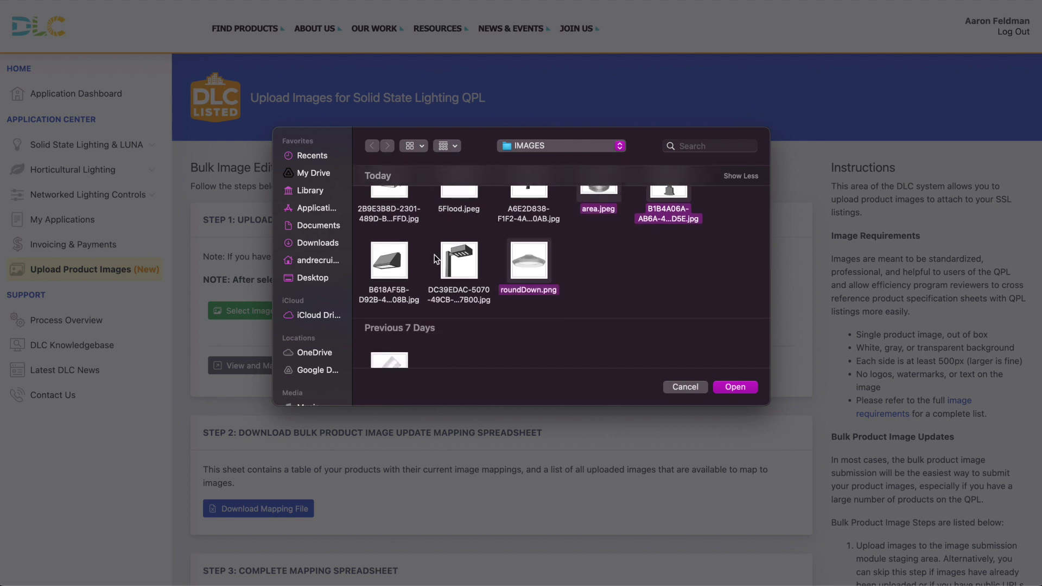
Add 1x4.png, 2x4(2).jpeg, 8Flood.jpeg and Arm.jpeg to the image selection and confirm it.
{"action": "scroll", "coordinate": [434, 259], "scroll_direction": "up", "scroll_amount": 2}
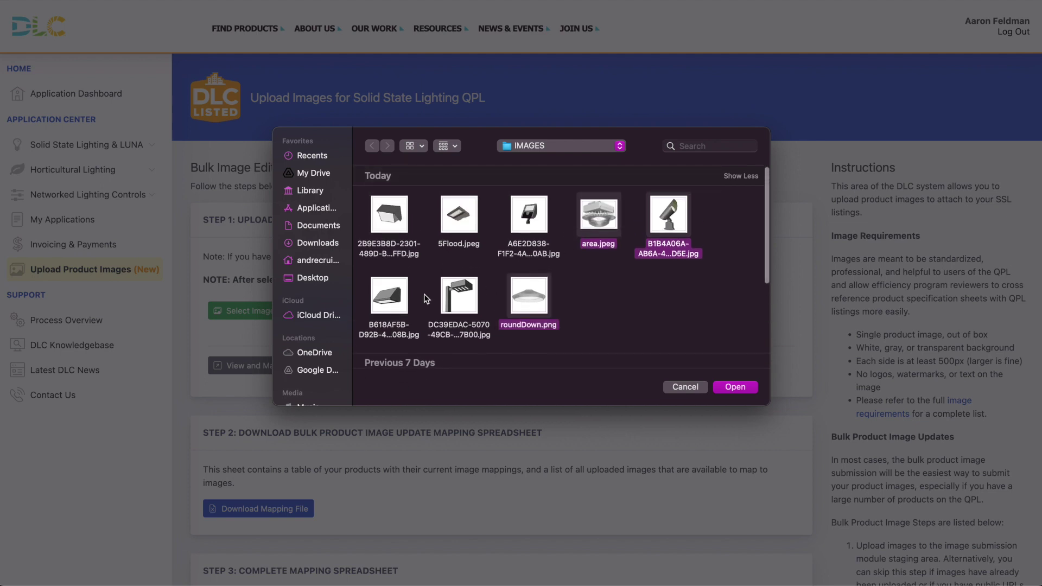
{"action": "scroll", "coordinate": [424, 294], "scroll_direction": "down", "scroll_amount": 5}
{"action": "scroll", "coordinate": [424, 294], "scroll_direction": "up", "scroll_amount": 4}
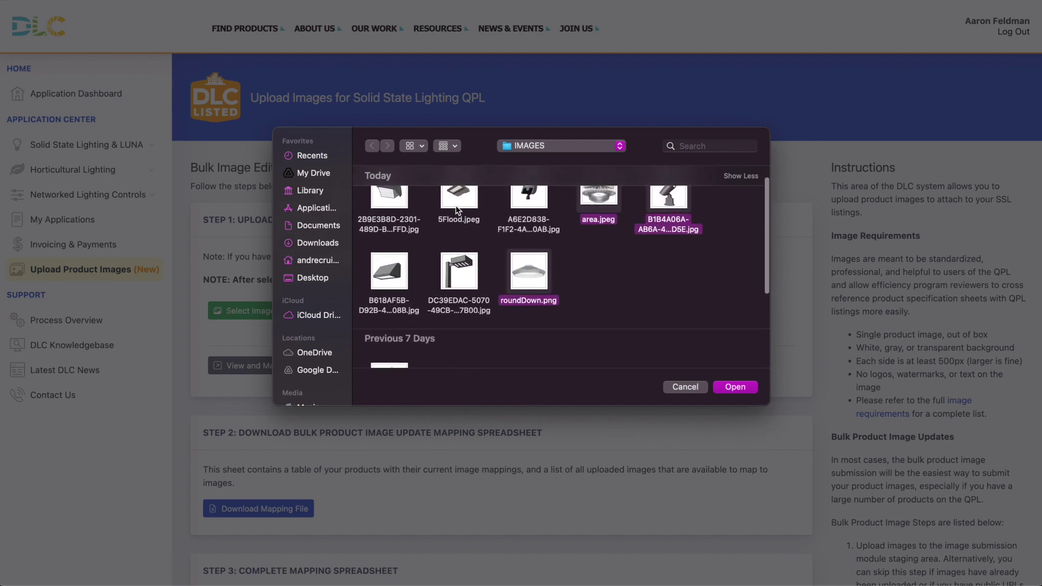
{"action": "scroll", "coordinate": [455, 217], "scroll_direction": "down", "scroll_amount": 5}
{"action": "left_click", "coordinate": [388, 325]}
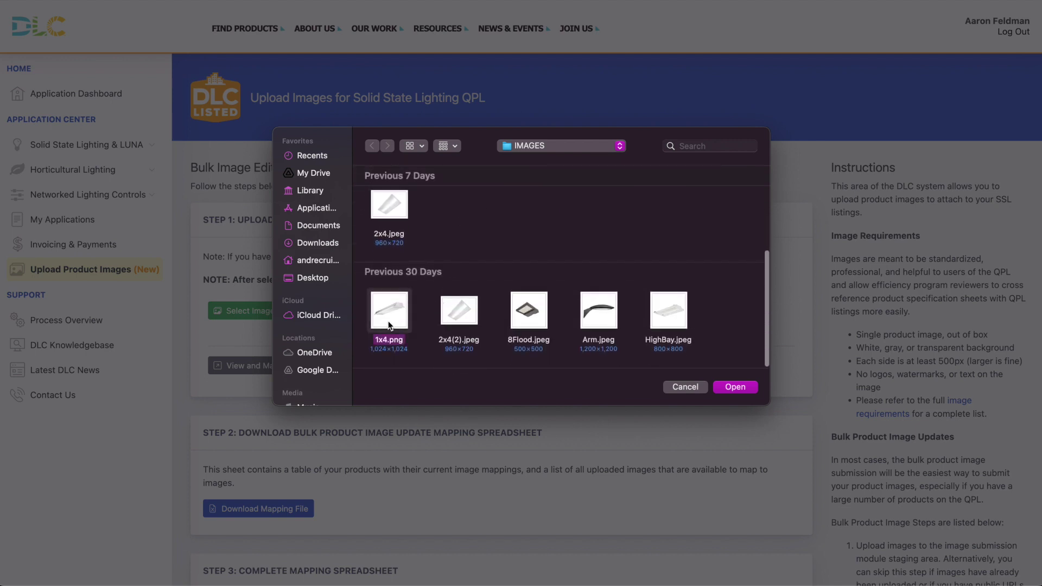
{"action": "left_click", "coordinate": [461, 320], "text": "super"}
{"action": "left_click", "coordinate": [545, 319], "text": "super"}
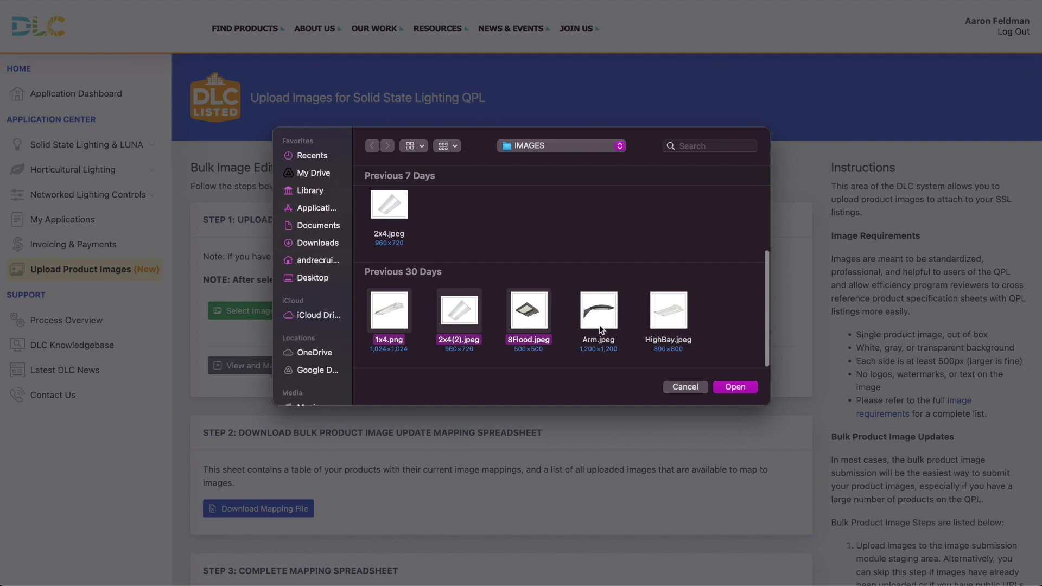
{"action": "left_click", "coordinate": [727, 388]}
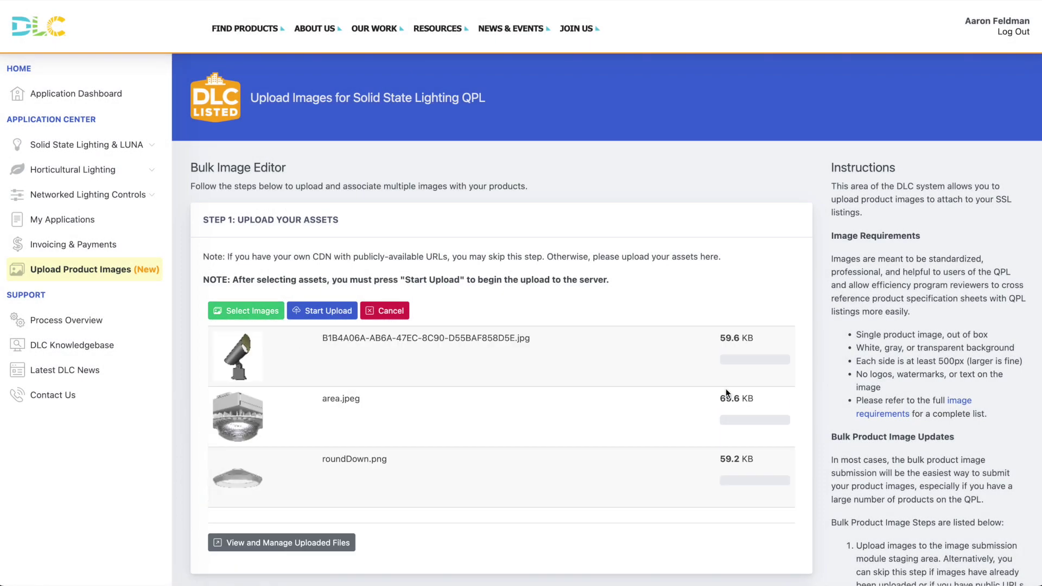
Look through the list of selected images and start their upload to the server.
{"action": "scroll", "coordinate": [582, 449], "scroll_direction": "down", "scroll_amount": 5}
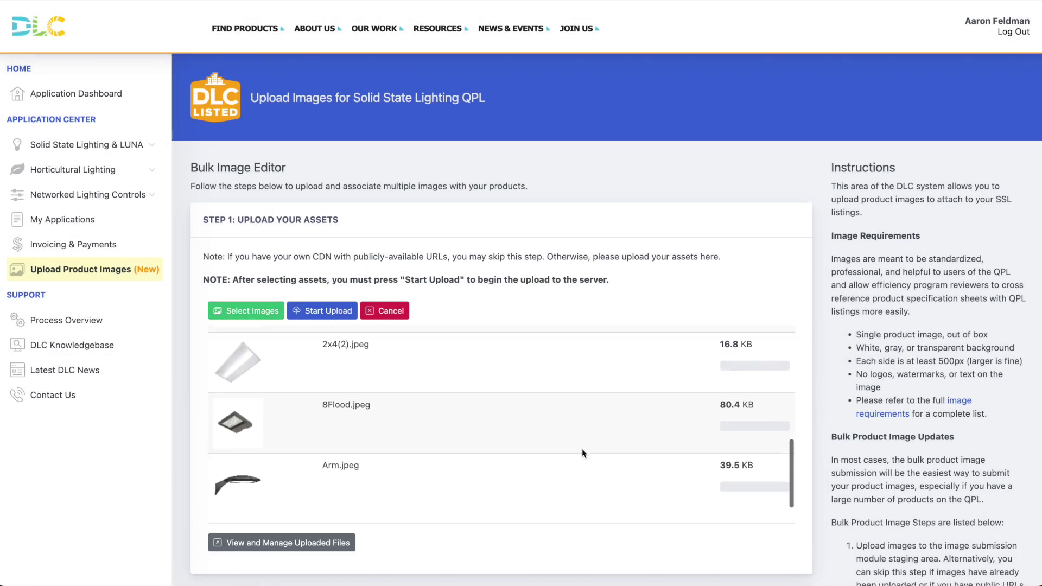
{"action": "scroll", "coordinate": [566, 410], "scroll_direction": "up", "scroll_amount": 4}
{"action": "scroll", "coordinate": [567, 411], "scroll_direction": "up", "scroll_amount": 2}
{"action": "scroll", "coordinate": [566, 196], "scroll_direction": "down", "scroll_amount": 1}
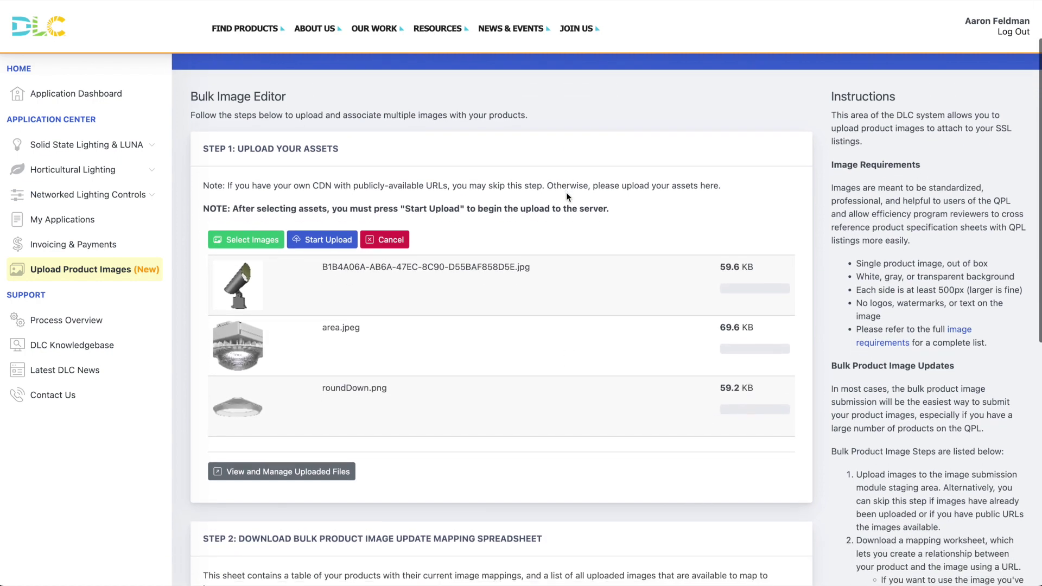
{"action": "left_click", "coordinate": [342, 240]}
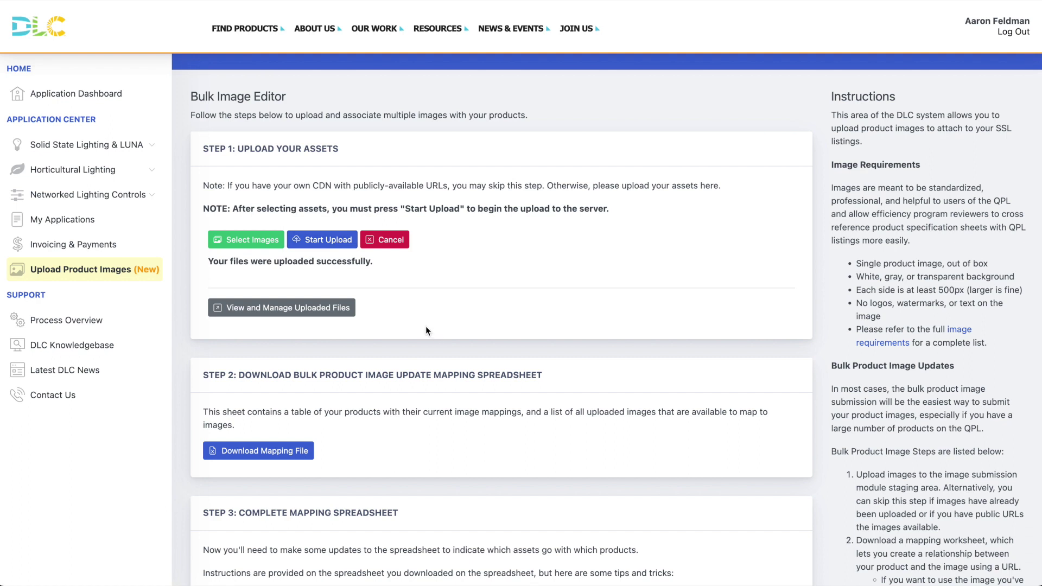
Look through the overview of uploaded files and close it.
{"action": "left_click", "coordinate": [346, 311]}
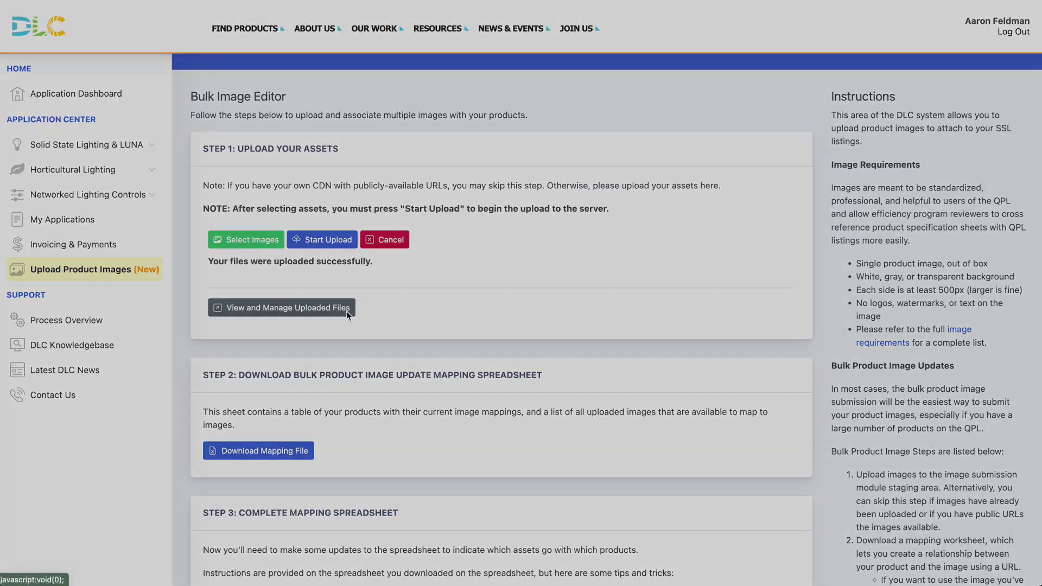
{"action": "scroll", "coordinate": [537, 328], "scroll_direction": "down", "scroll_amount": 1}
{"action": "scroll", "coordinate": [537, 329], "scroll_direction": "down", "scroll_amount": 6}
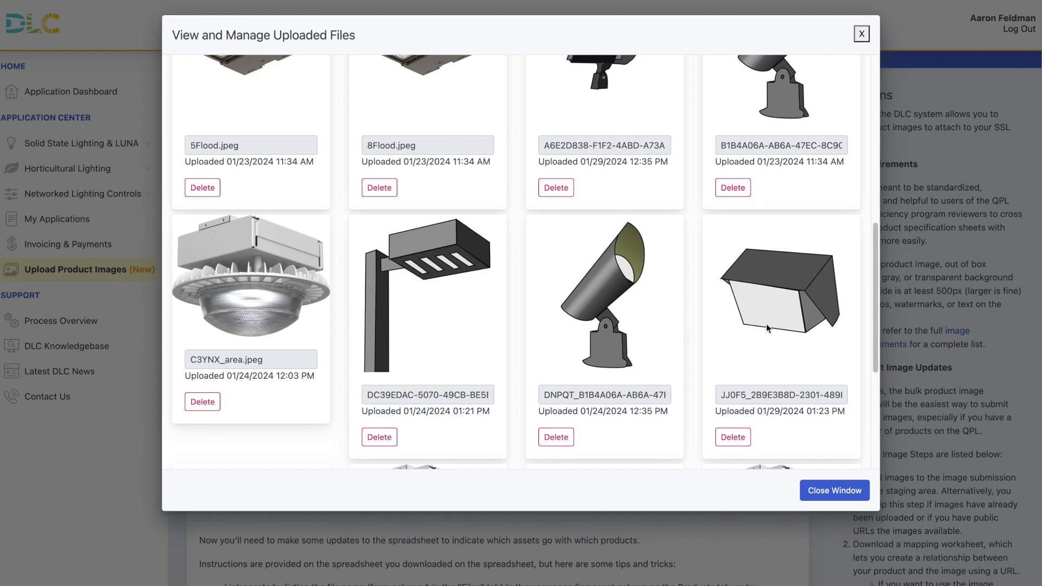
{"action": "key", "text": "Escape"}
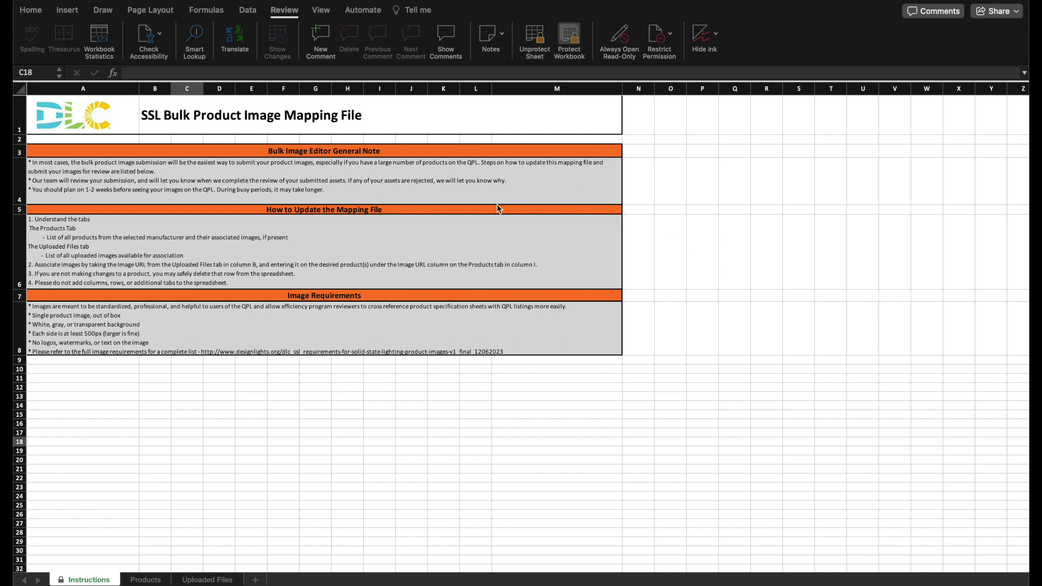
Examine the Products sheet of the mapping file, including the submitted, current and new image URL columns.
{"action": "left_click", "coordinate": [140, 582]}
{"action": "left_click", "coordinate": [145, 581]}
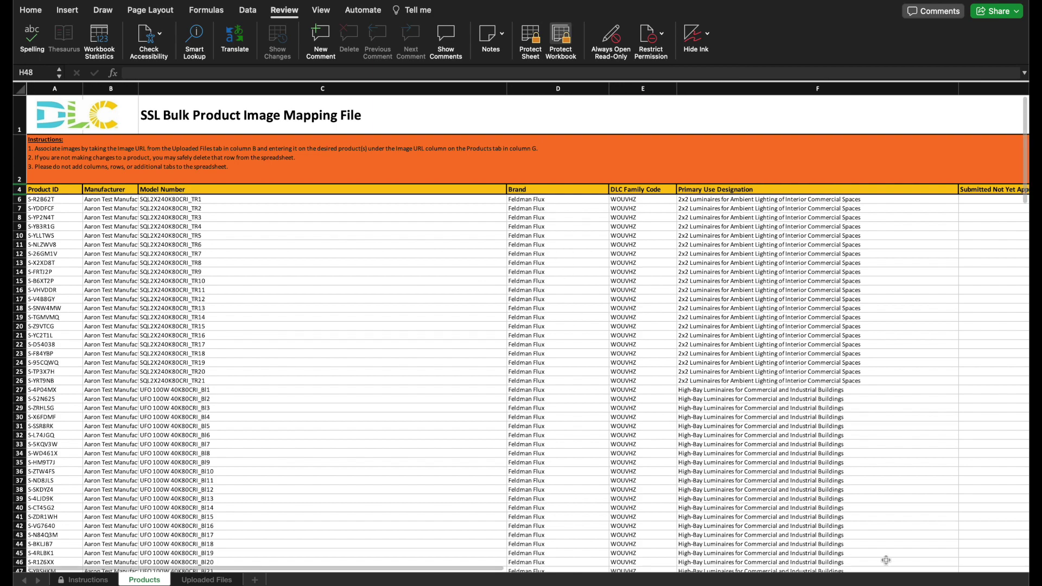
{"action": "left_click_drag", "start_coordinate": [434, 569], "coordinate": [652, 577]}
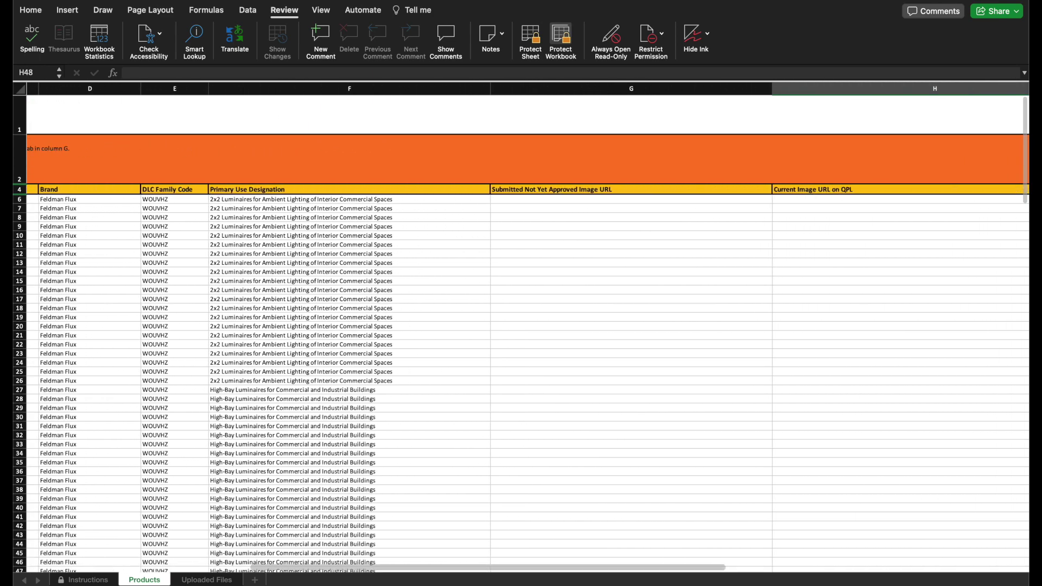
{"action": "left_click_drag", "start_coordinate": [279, 567], "coordinate": [487, 555]}
{"action": "left_click", "coordinate": [275, 205]}
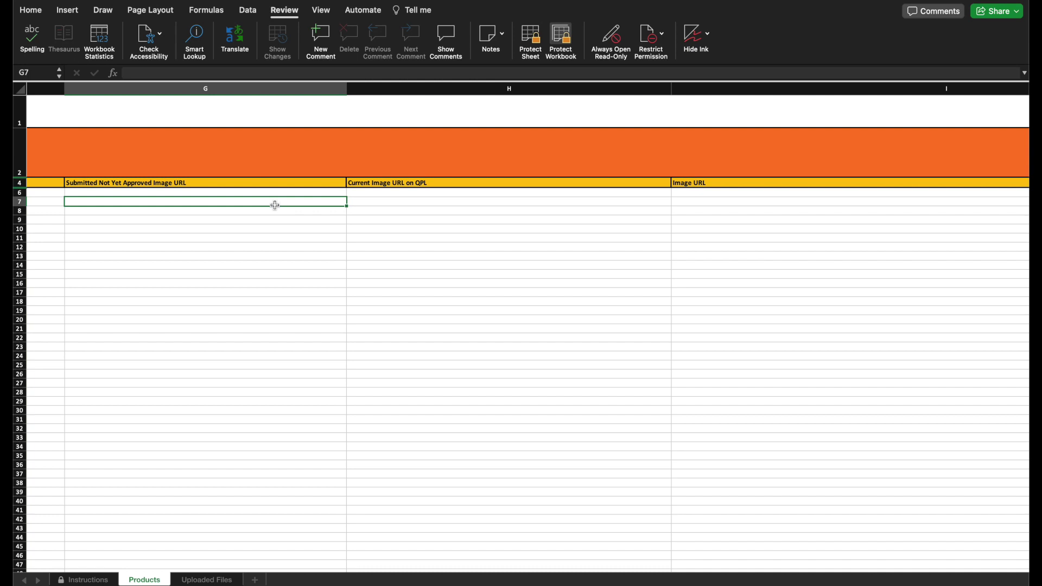
{"action": "left_click", "coordinate": [394, 223]}
{"action": "left_click", "coordinate": [295, 211]}
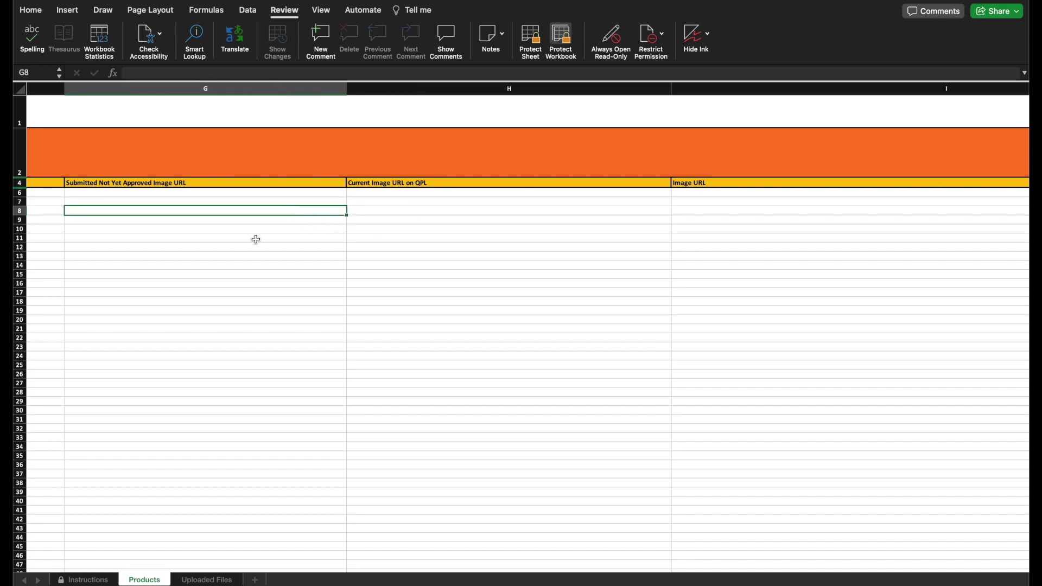
{"action": "left_click", "coordinate": [211, 320]}
{"action": "left_click", "coordinate": [179, 240]}
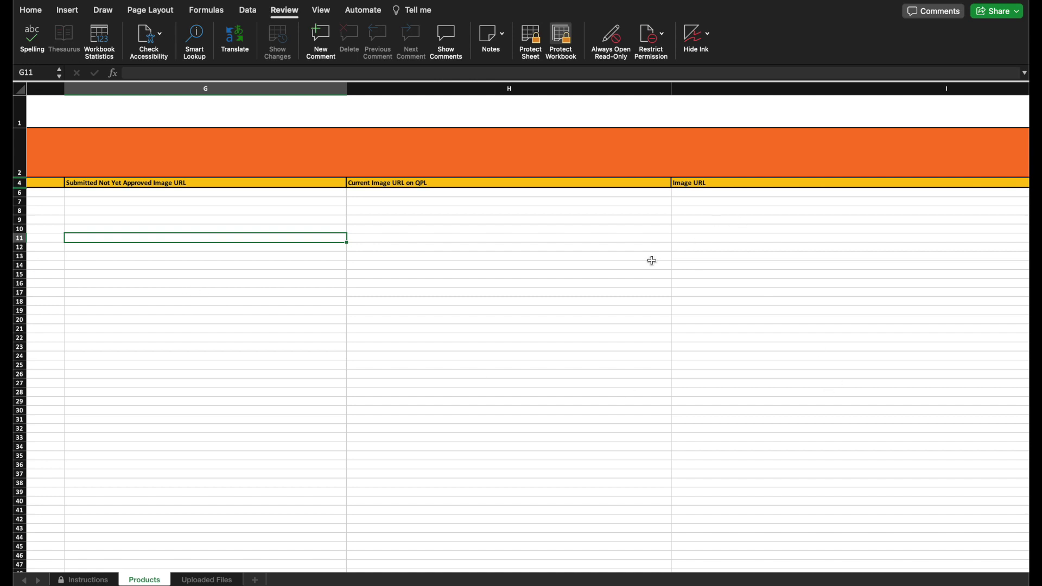
{"action": "left_click", "coordinate": [569, 256]}
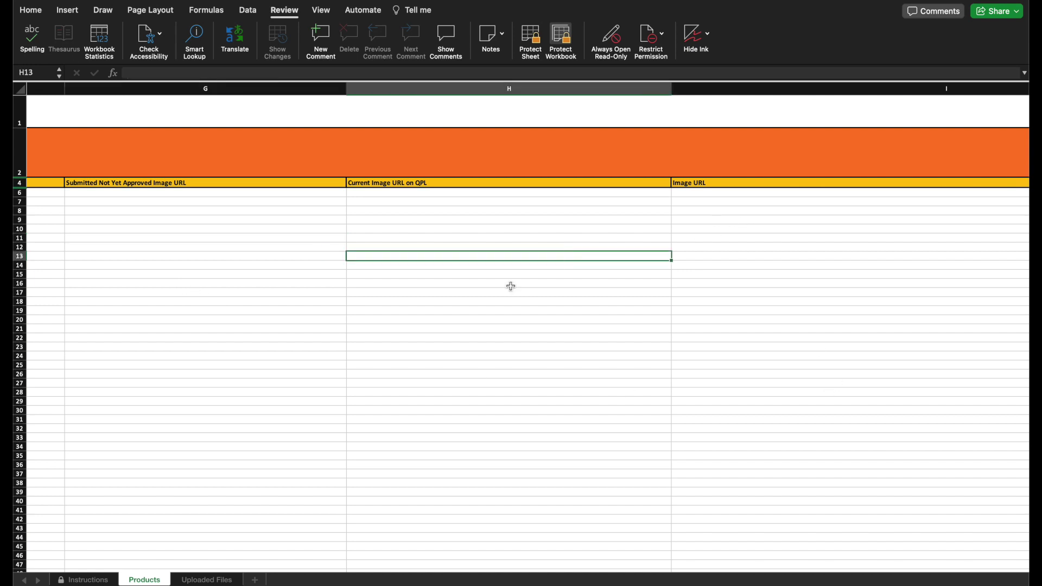
Look down the product rows for existing submitted and current image URLs, and return to the first rows.
{"action": "scroll", "coordinate": [364, 333], "scroll_direction": "down", "scroll_amount": 10}
{"action": "scroll", "coordinate": [363, 333], "scroll_direction": "down", "scroll_amount": 20}
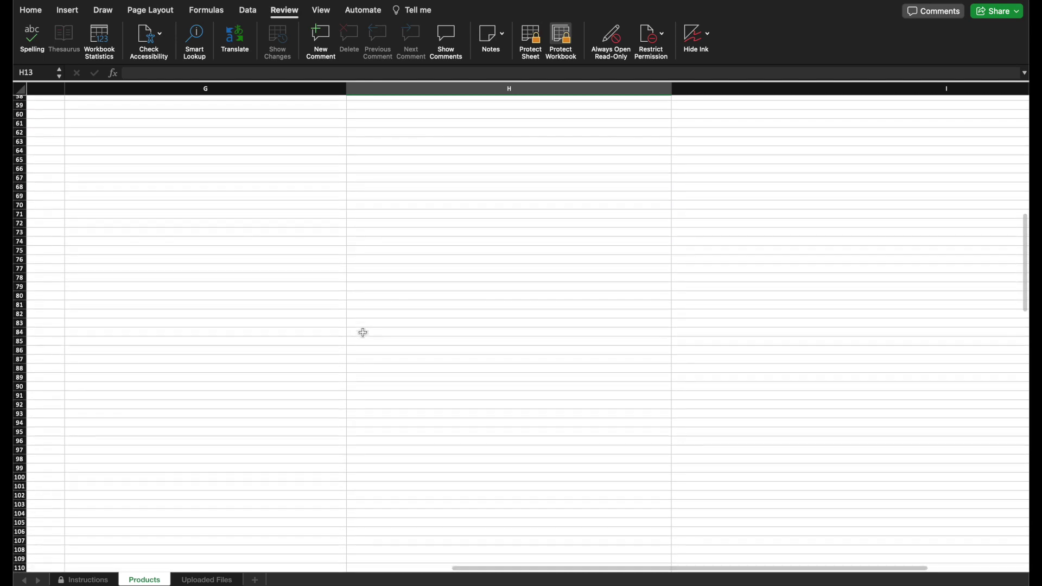
{"action": "scroll", "coordinate": [358, 333], "scroll_direction": "down", "scroll_amount": 8}
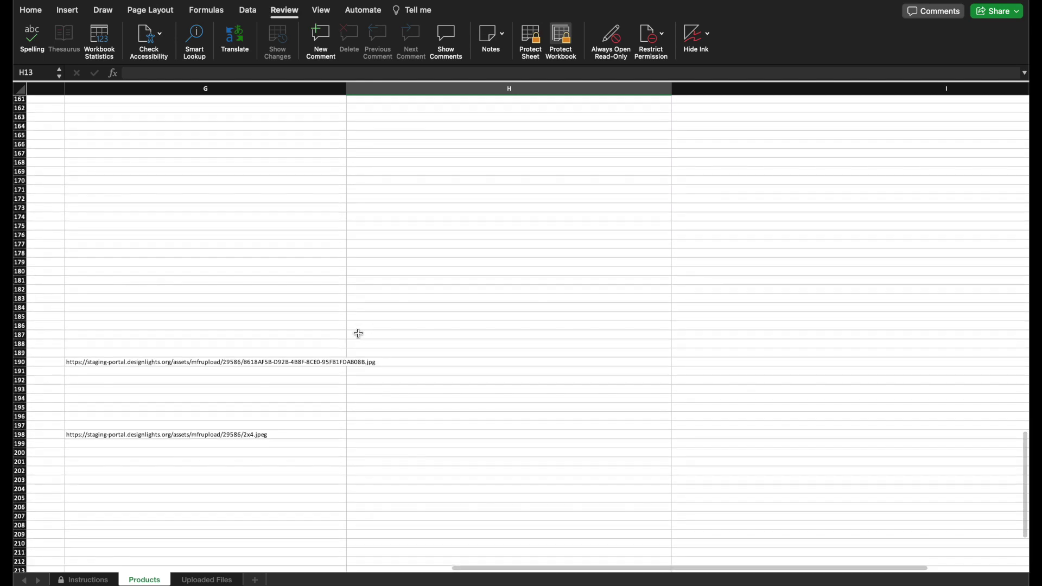
{"action": "left_click", "coordinate": [377, 309]}
{"action": "scroll", "coordinate": [223, 242], "scroll_direction": "up", "scroll_amount": 20}
{"action": "scroll", "coordinate": [224, 259], "scroll_direction": "up", "scroll_amount": 20}
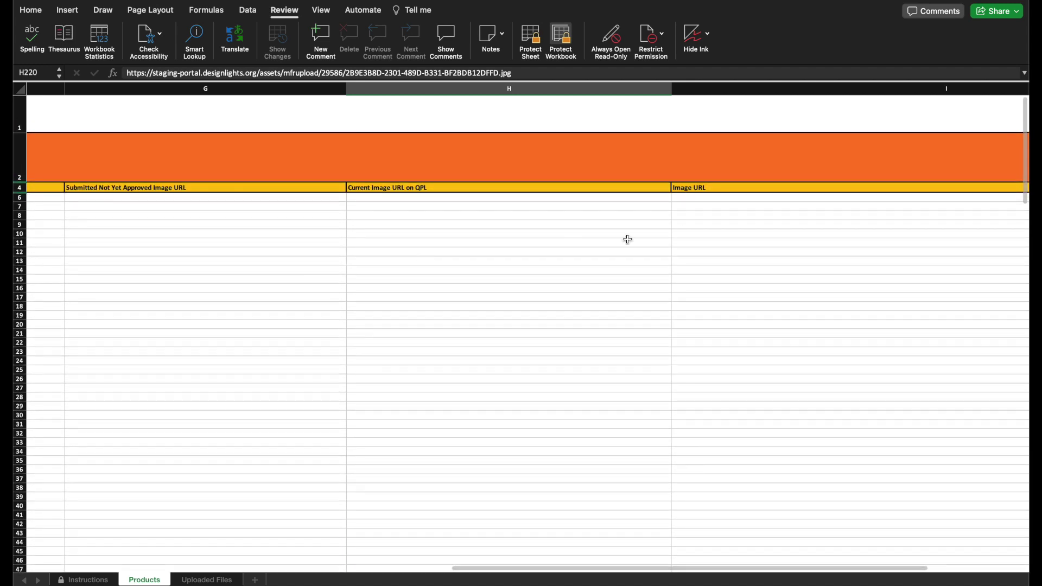
Check the empty Image URL column, and examine the image names and URLs on the Uploaded Files sheet.
{"action": "left_click", "coordinate": [726, 226]}
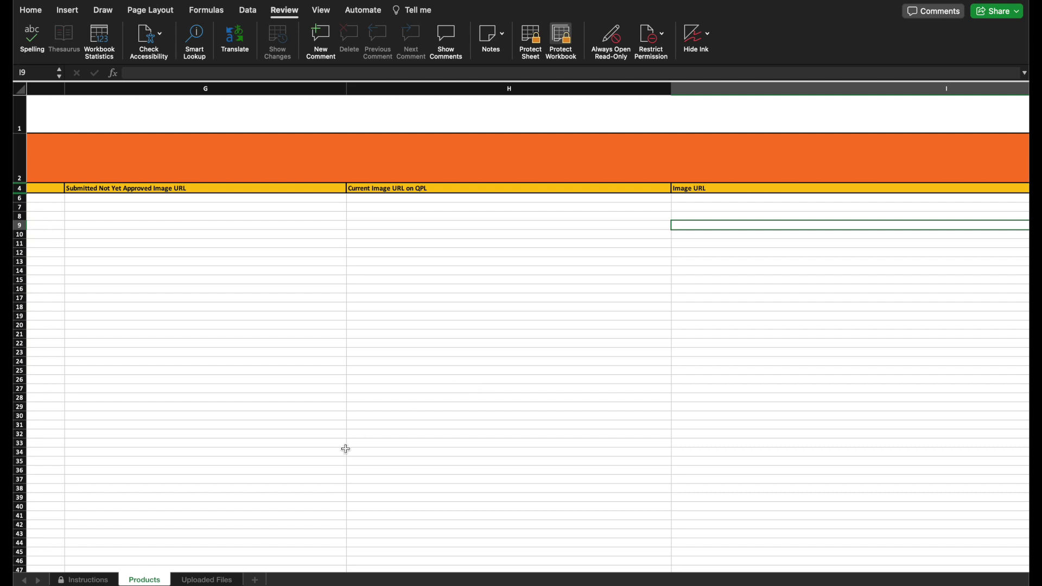
{"action": "left_click", "coordinate": [227, 580]}
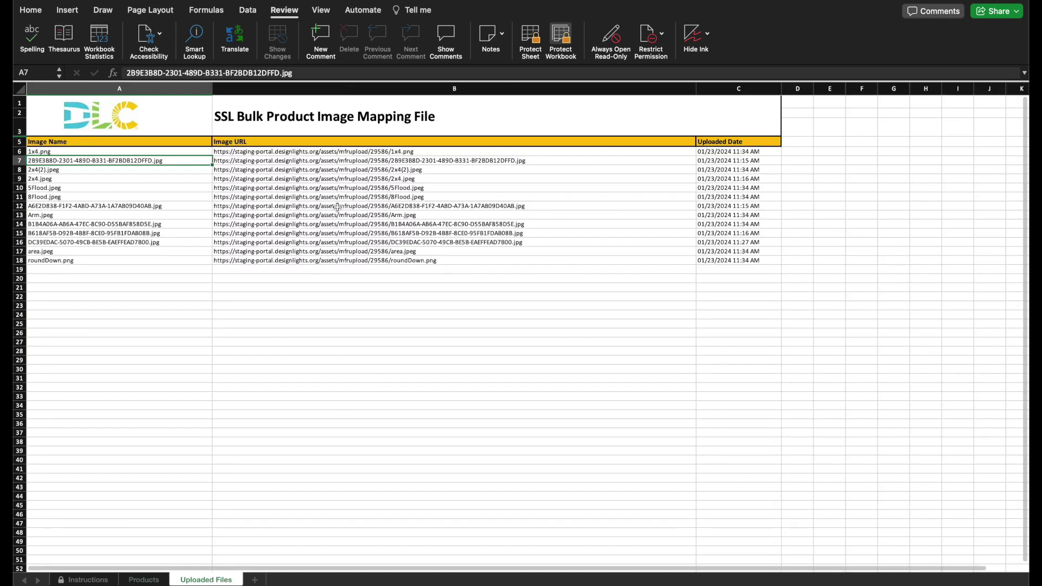
{"action": "left_click", "coordinate": [331, 189]}
{"action": "left_click", "coordinate": [163, 212]}
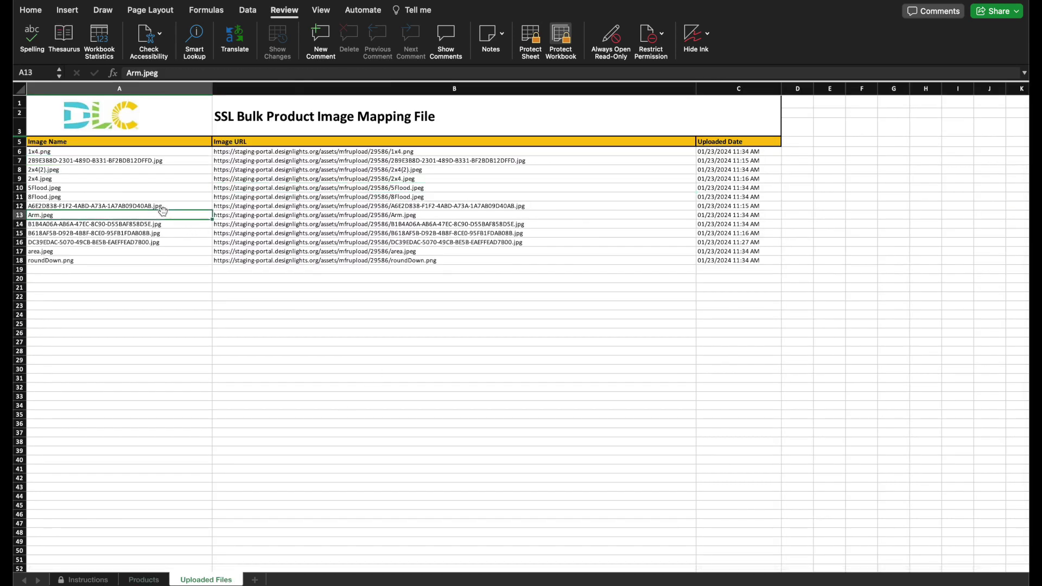
Return to the Products sheet and review the product details alongside the Image URL column.
{"action": "left_click", "coordinate": [144, 580]}
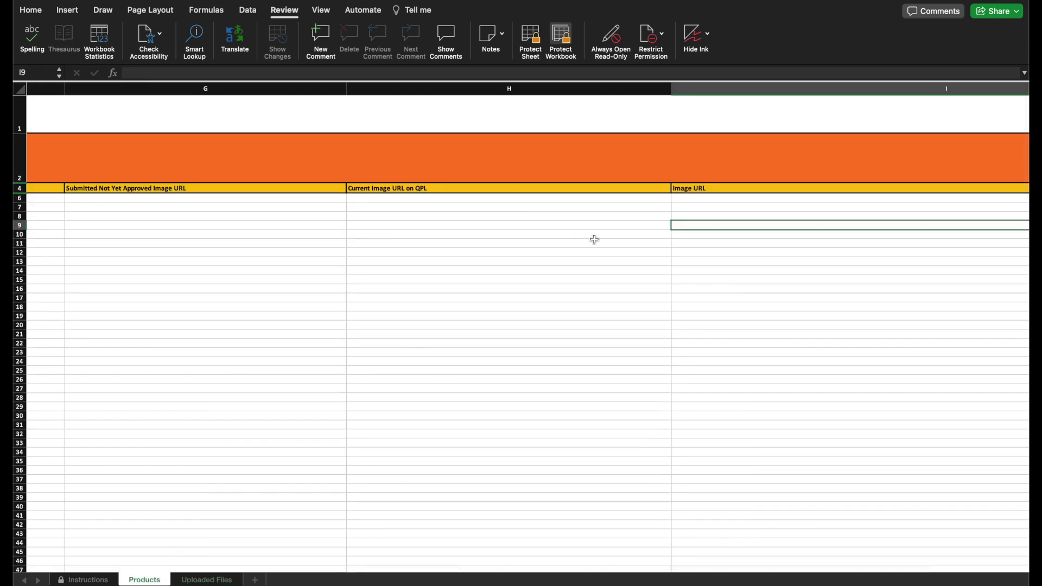
{"action": "left_click", "coordinate": [696, 216]}
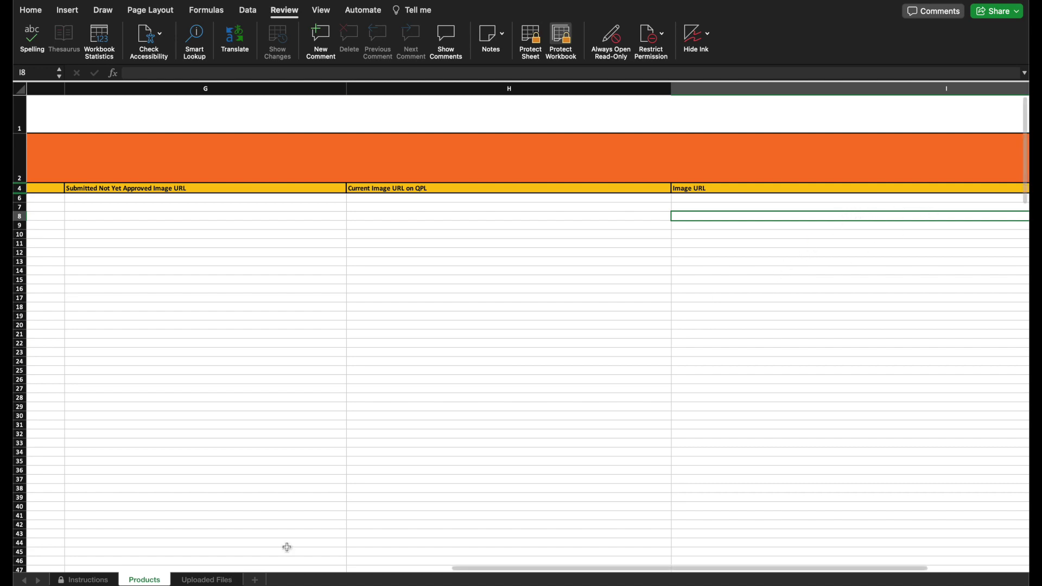
{"action": "scroll", "coordinate": [439, 577], "scroll_direction": "left", "scroll_amount": 2}
{"action": "scroll", "coordinate": [440, 577], "scroll_direction": "left", "scroll_amount": 10}
{"action": "scroll", "coordinate": [554, 529], "scroll_direction": "right", "scroll_amount": 15}
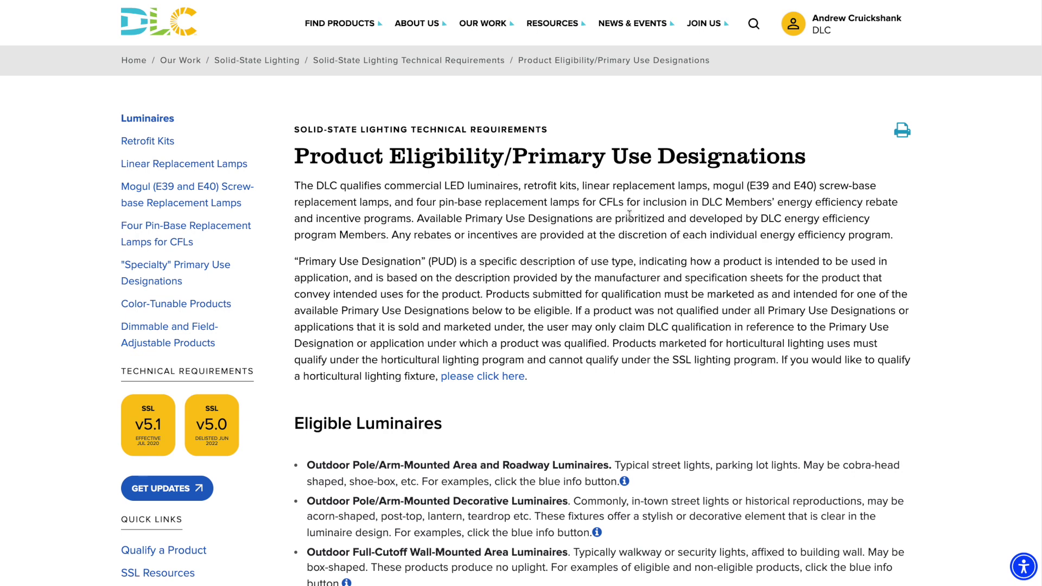
Copy the image address of the example Outdoor Pole/Arm-Mounted Area and Roadway Luminaire on the DLC web page, and return to the Products sheet.
{"action": "left_click", "coordinate": [625, 482]}
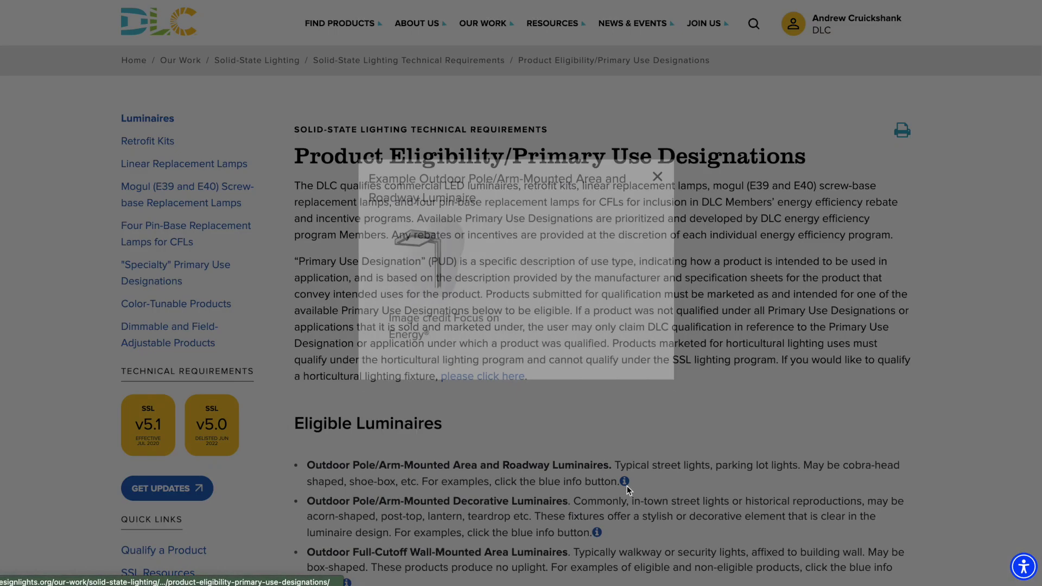
{"action": "right_click", "coordinate": [454, 291]}
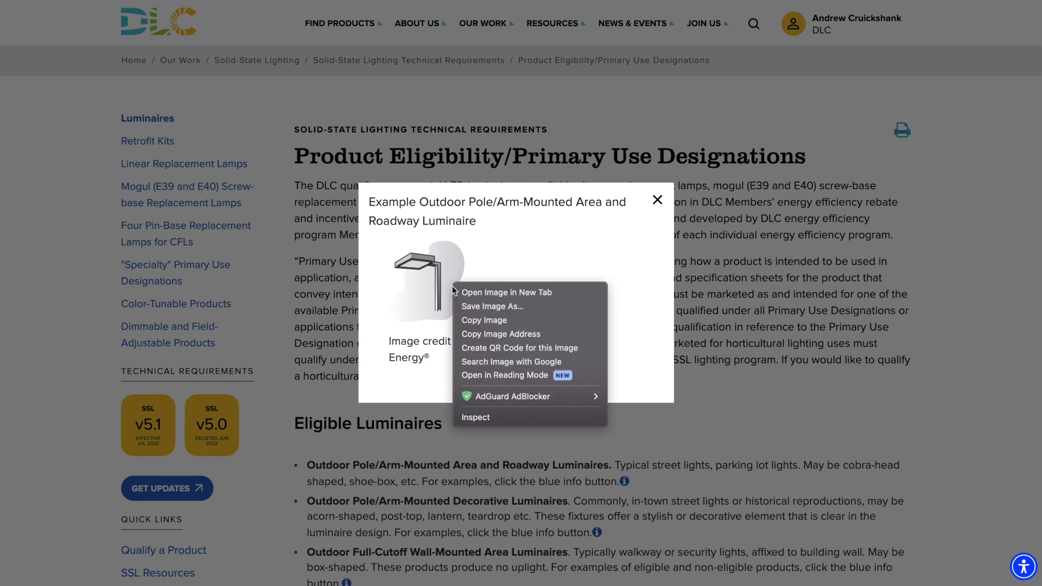
{"action": "left_click", "coordinate": [490, 335]}
{"action": "left_click", "coordinate": [656, 201]}
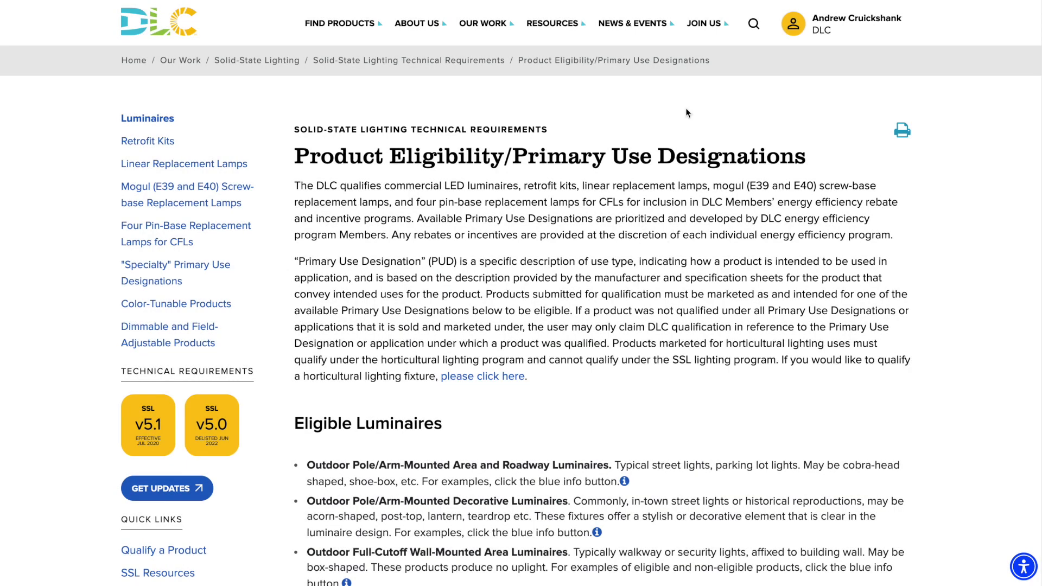
{"action": "key", "text": "super+Tab"}
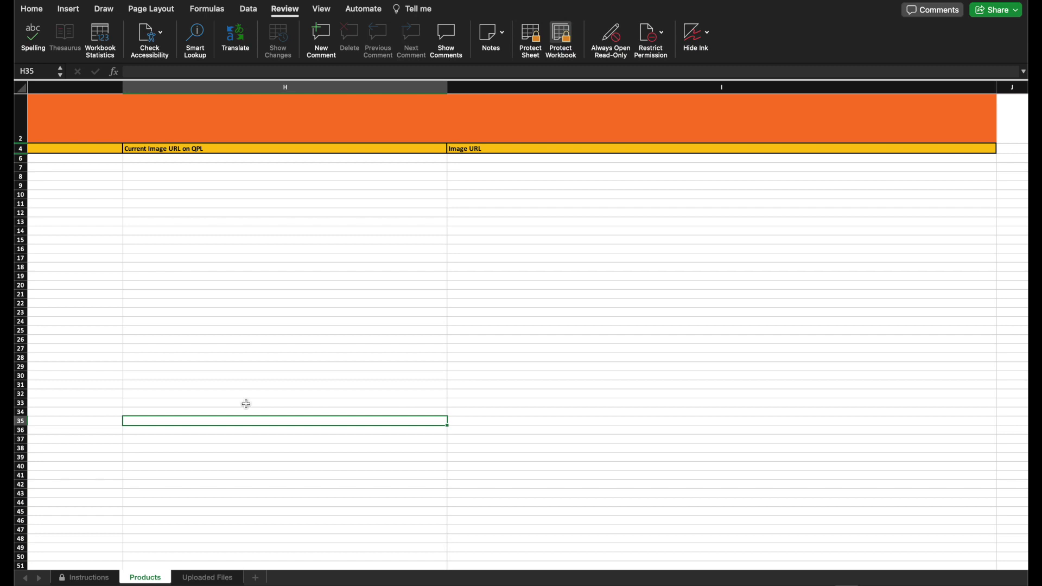
{"action": "left_click", "coordinate": [341, 329]}
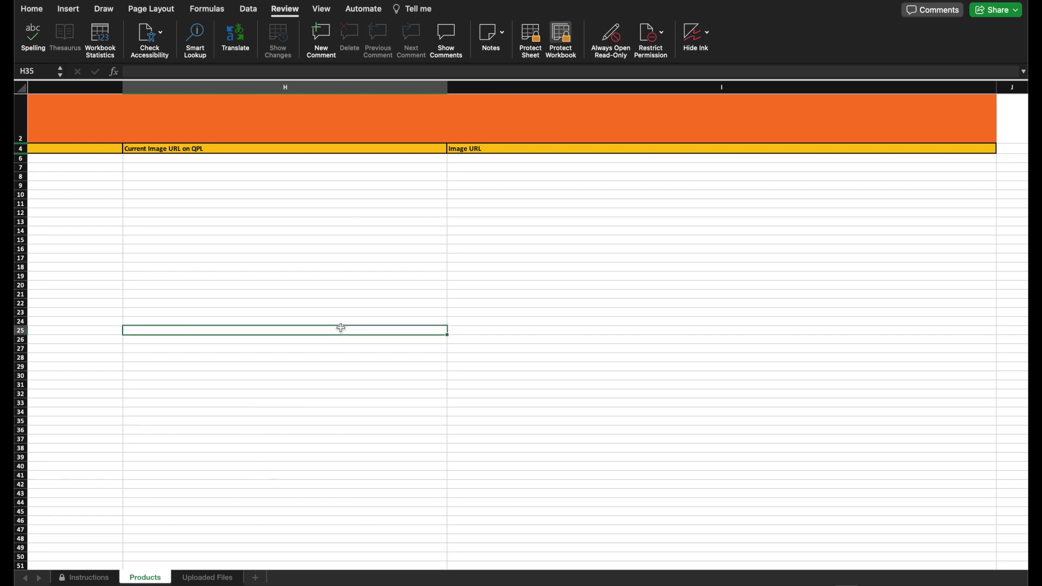
Examine the image names and their matching image URLs on the Uploaded Files sheet.
{"action": "left_click", "coordinate": [215, 579]}
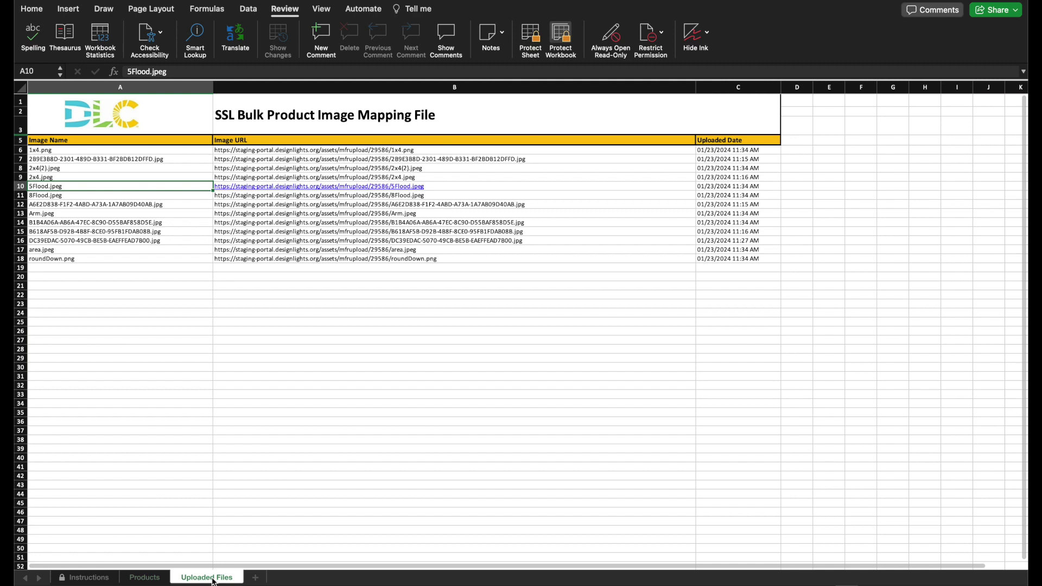
{"action": "left_click", "coordinate": [562, 224]}
{"action": "left_click", "coordinate": [543, 208]}
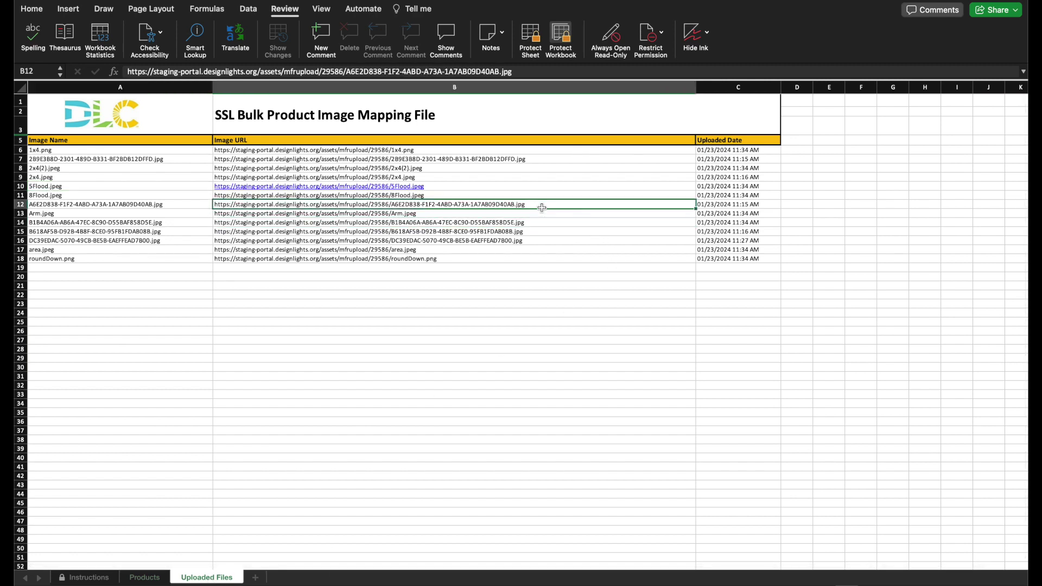
{"action": "left_click", "coordinate": [72, 151]}
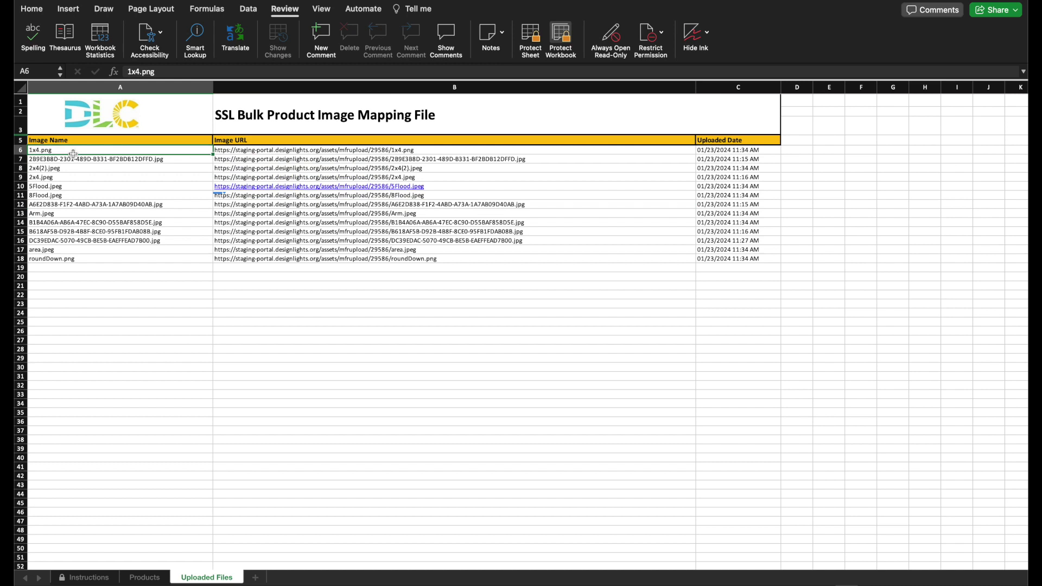
{"action": "left_click", "coordinate": [79, 171]}
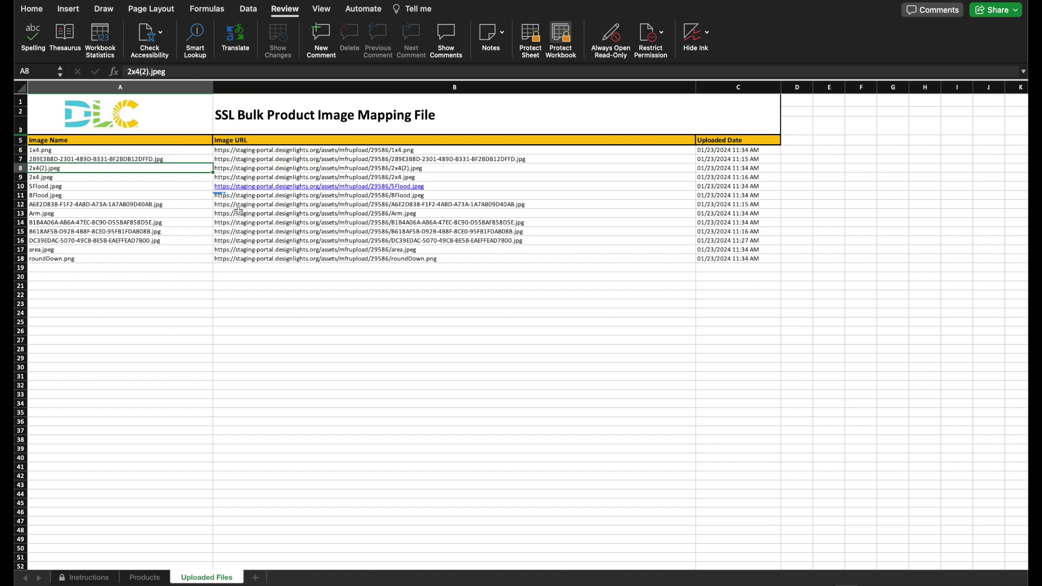
{"action": "left_click", "coordinate": [143, 204]}
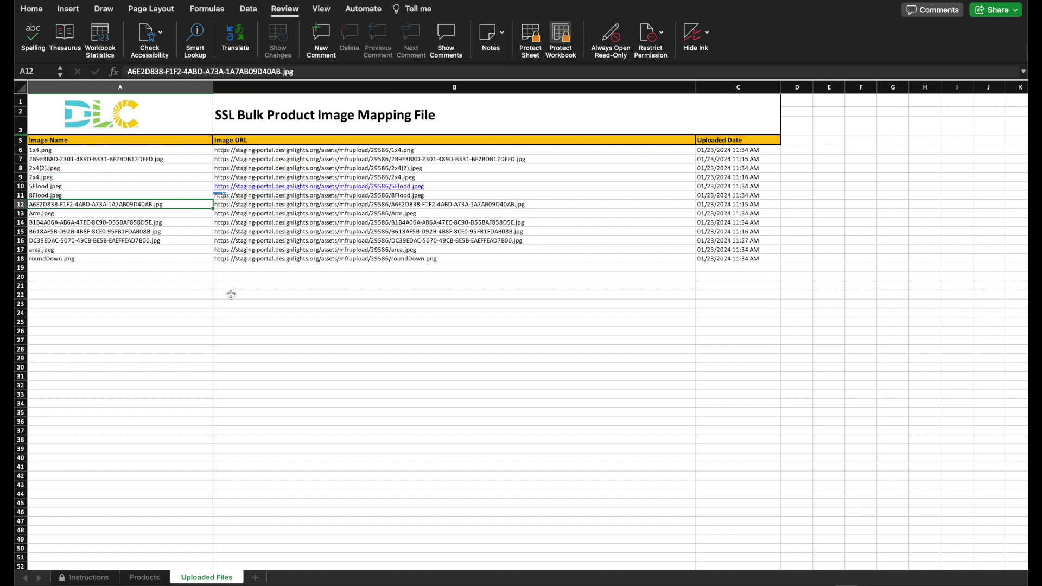
{"action": "left_click", "coordinate": [288, 160]}
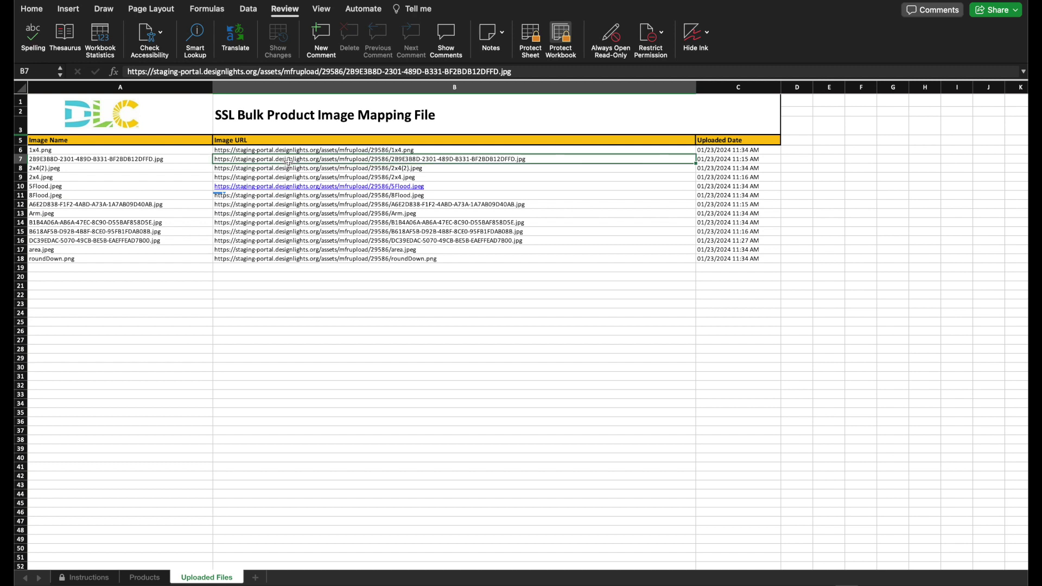
Copy the 2x4.jpeg image URL from the Uploaded Files sheet and fill it into the Products sheet's Image URL column for rows 6 to 26.
{"action": "left_click", "coordinate": [288, 177]}
{"action": "left_click", "coordinate": [152, 579]}
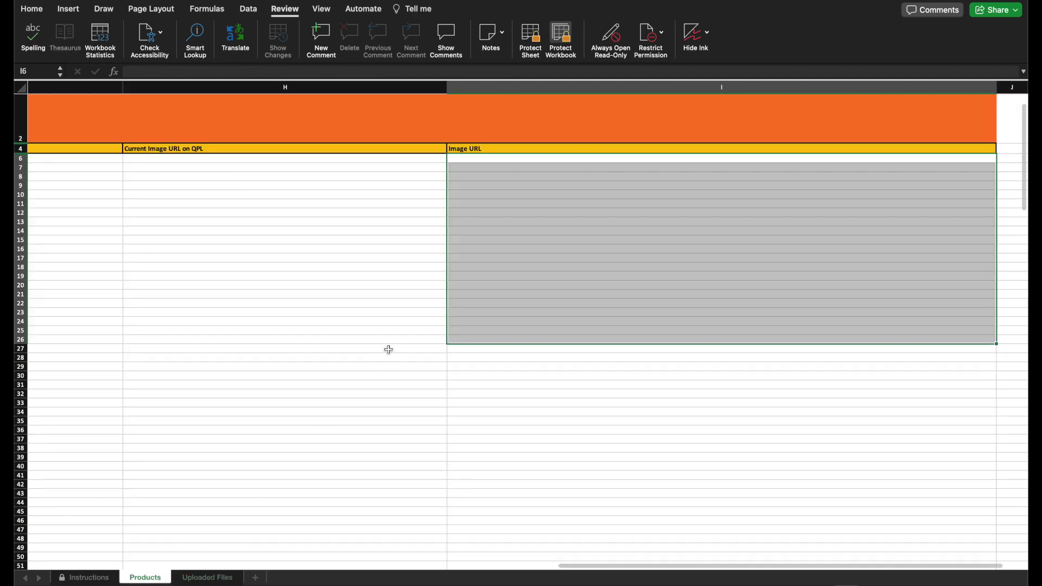
{"action": "left_click", "coordinate": [473, 159]}
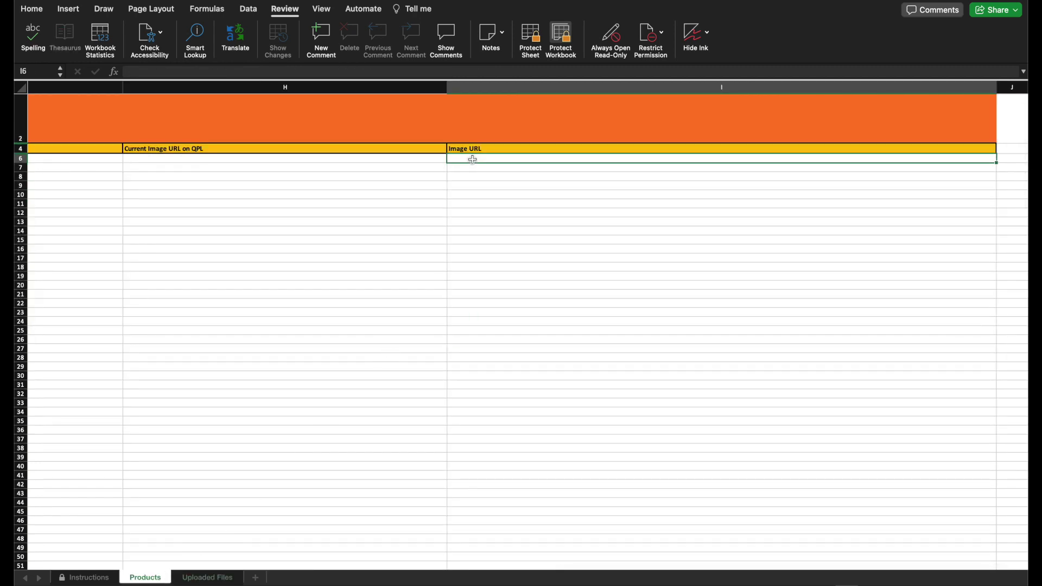
{"action": "key", "text": "super+v"}
{"action": "left_click_drag", "start_coordinate": [997, 162], "coordinate": [959, 345]}
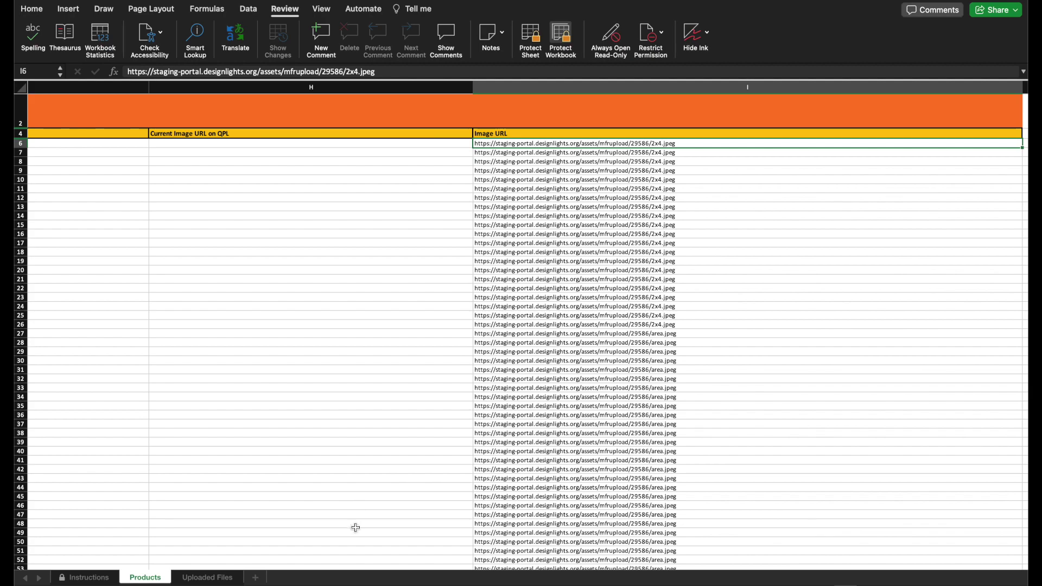
{"action": "mouse_move", "coordinate": [631, 569]}
{"action": "left_mouse_down"}
{"action": "mouse_move", "coordinate": [289, 570]}
{"action": "mouse_move", "coordinate": [649, 579]}
{"action": "left_mouse_up"}
{"action": "left_click", "coordinate": [600, 270]}
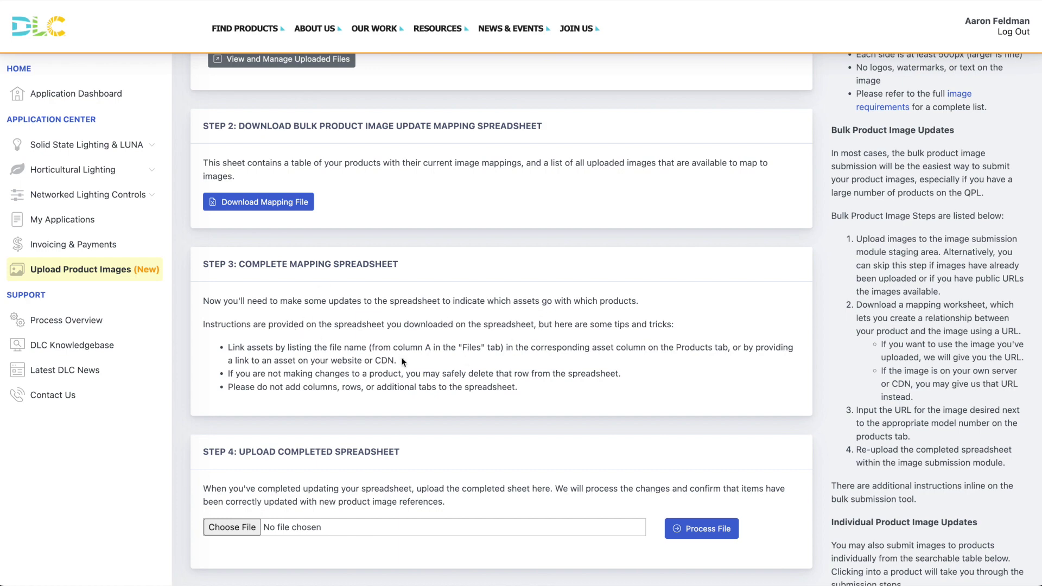
Upload the completed DLC_Assets_Template mapping spreadsheet ending in Ghlw.xlsx from Downloads under Step 4 of the bulk update page and process it.
{"action": "scroll", "coordinate": [380, 360], "scroll_direction": "down", "scroll_amount": 2}
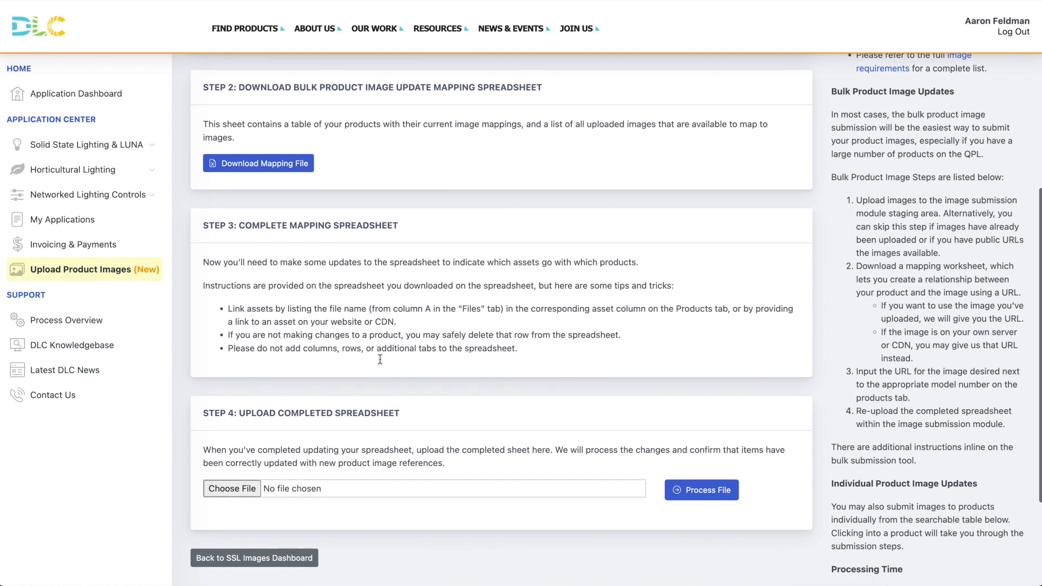
{"action": "left_click", "coordinate": [243, 486]}
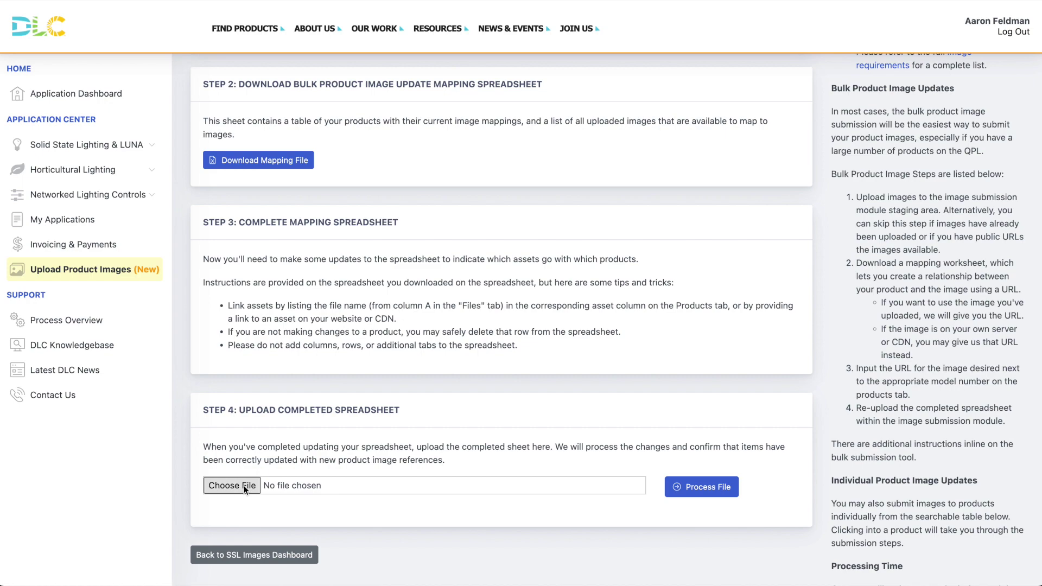
{"action": "double_click", "coordinate": [448, 210]}
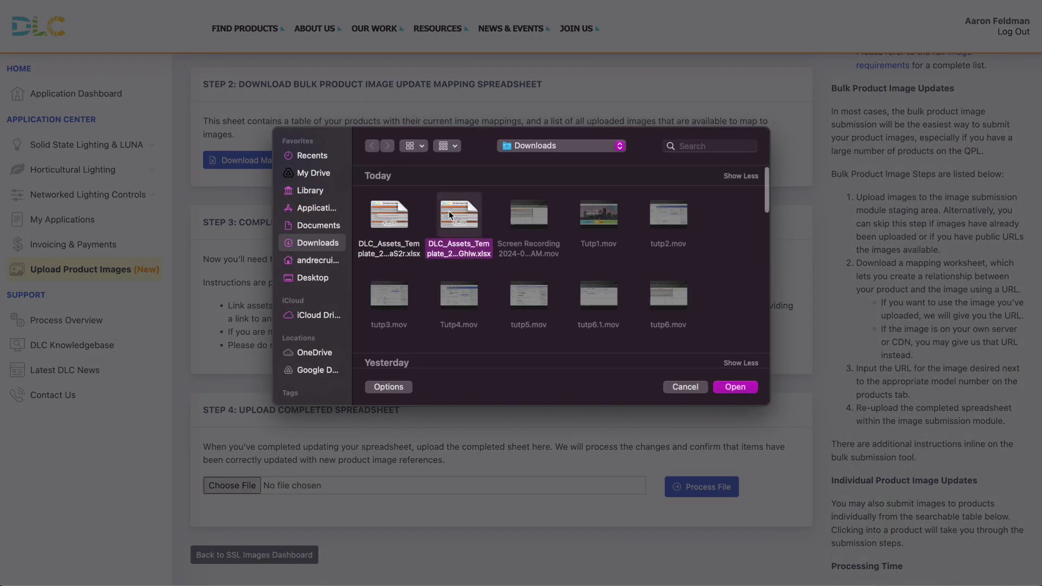
{"action": "scroll", "coordinate": [683, 377], "scroll_direction": "down", "scroll_amount": 2}
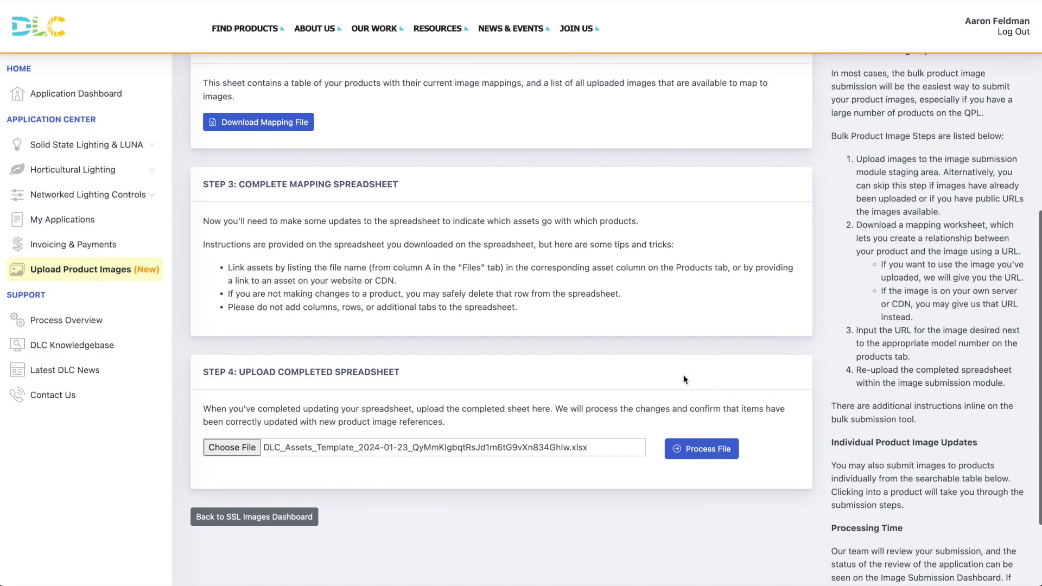
{"action": "left_click", "coordinate": [689, 451]}
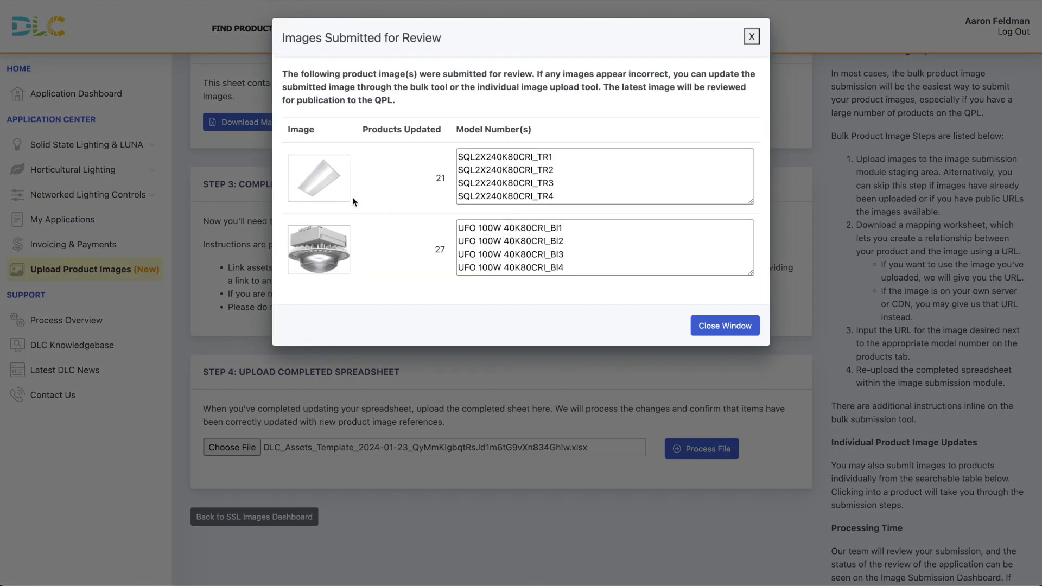
Review the model numbers listed for both images submitted for review, and close the summary.
{"action": "scroll", "coordinate": [503, 192], "scroll_direction": "down", "scroll_amount": 5}
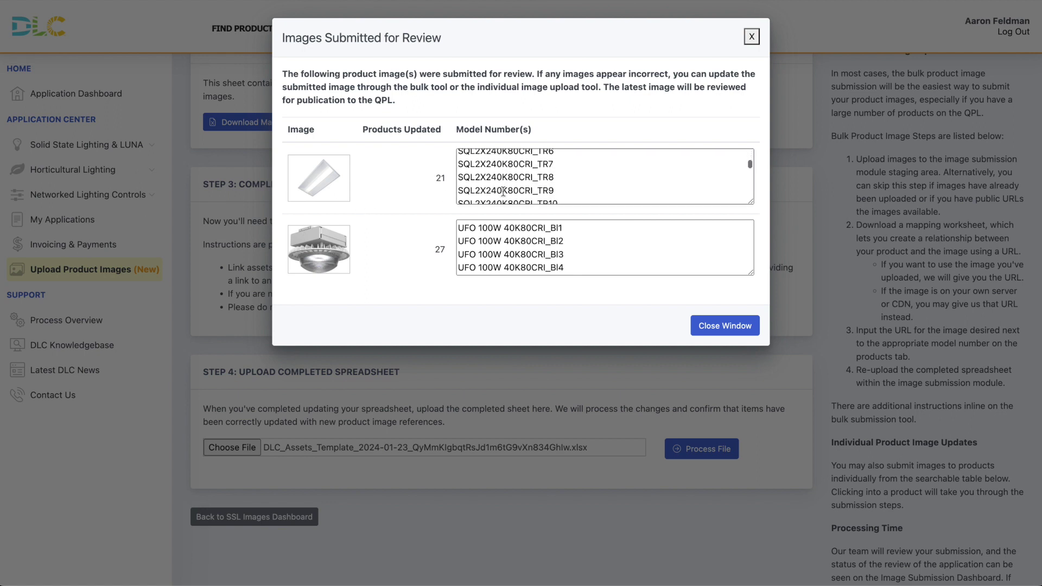
{"action": "scroll", "coordinate": [503, 191], "scroll_direction": "up", "scroll_amount": 5}
{"action": "scroll", "coordinate": [504, 191], "scroll_direction": "down", "scroll_amount": 6}
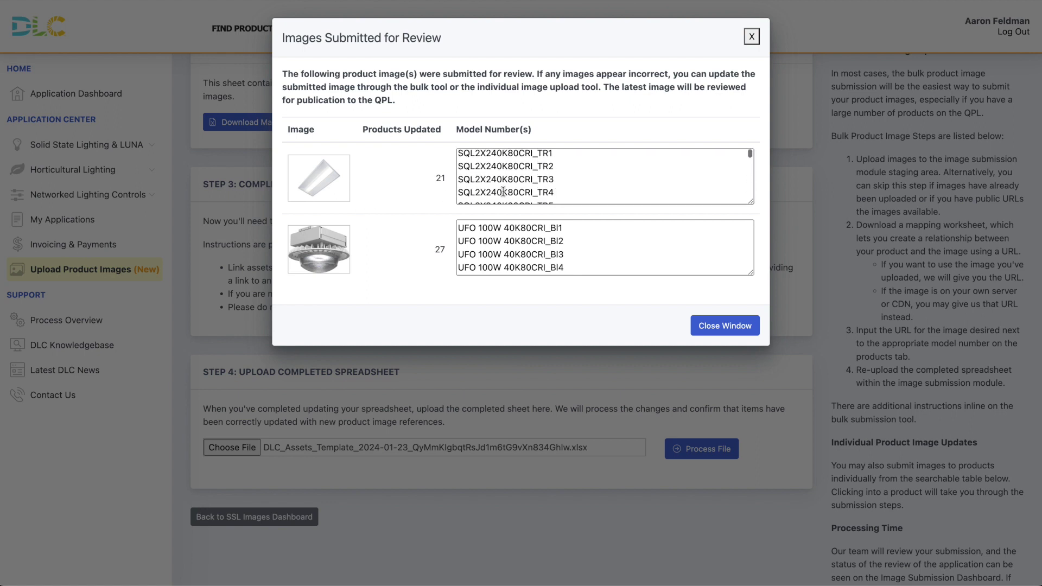
{"action": "scroll", "coordinate": [530, 244], "scroll_direction": "down", "scroll_amount": 6}
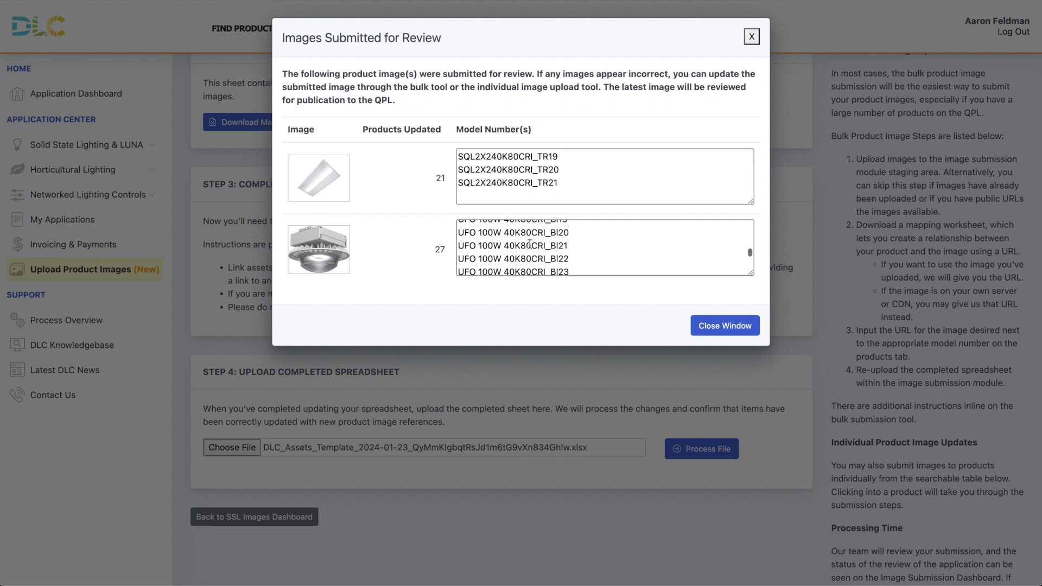
{"action": "scroll", "coordinate": [530, 234], "scroll_direction": "up", "scroll_amount": 5}
{"action": "scroll", "coordinate": [526, 185], "scroll_direction": "up", "scroll_amount": 8}
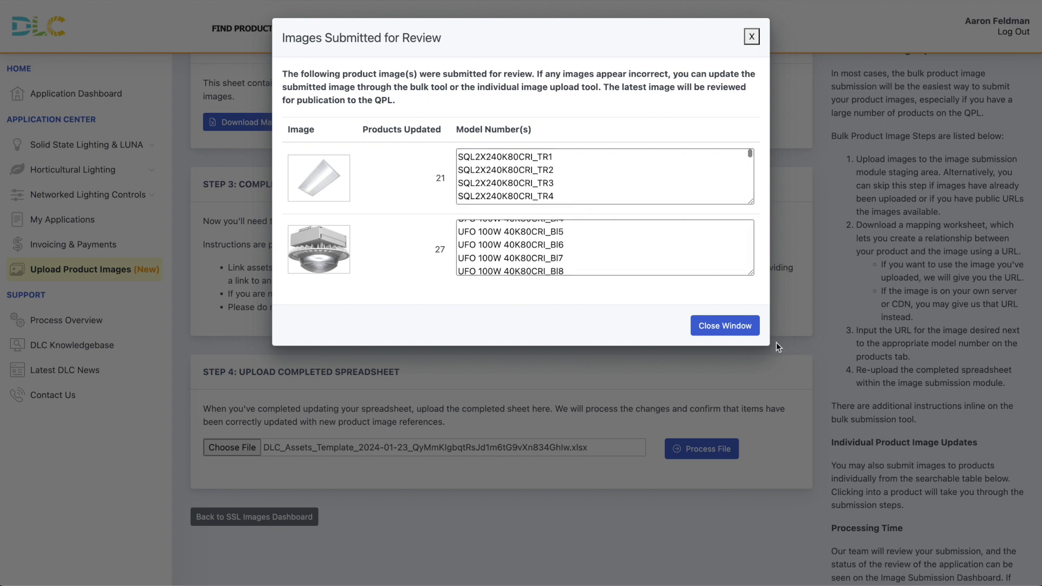
{"action": "left_click", "coordinate": [734, 332]}
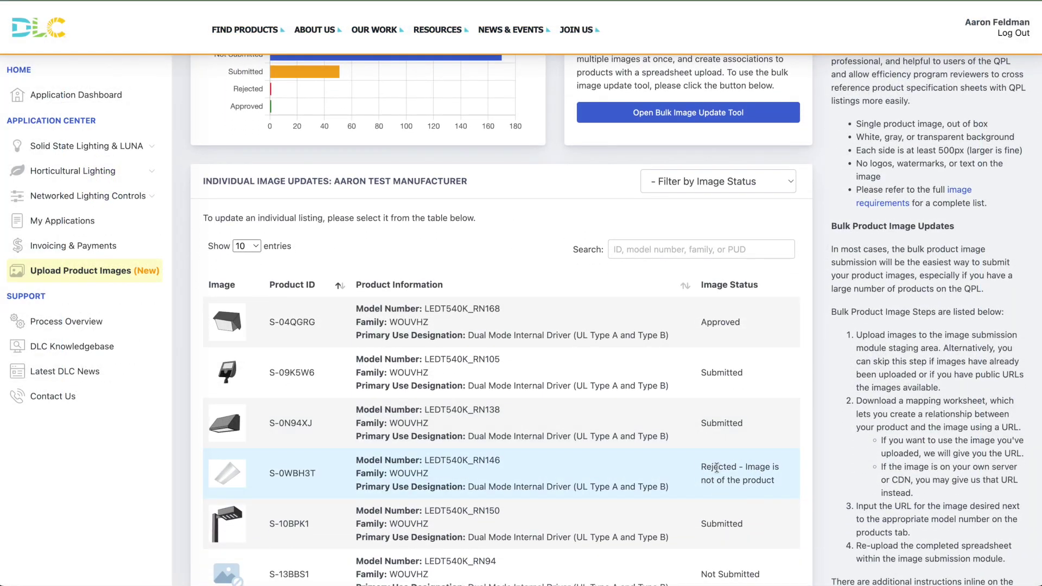
Open the rejected product S-0WBH3T from the individual image updates table and check its reason for rejection.
{"action": "left_click", "coordinate": [641, 462]}
{"action": "scroll", "coordinate": [417, 382], "scroll_direction": "down", "scroll_amount": 1}
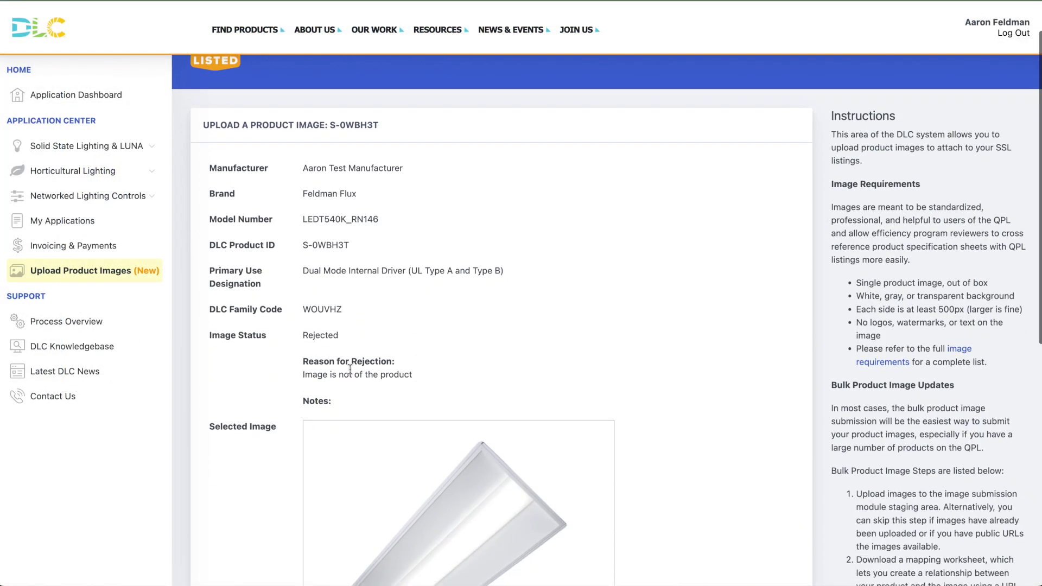
{"action": "left_click_drag", "start_coordinate": [305, 377], "coordinate": [346, 377]}
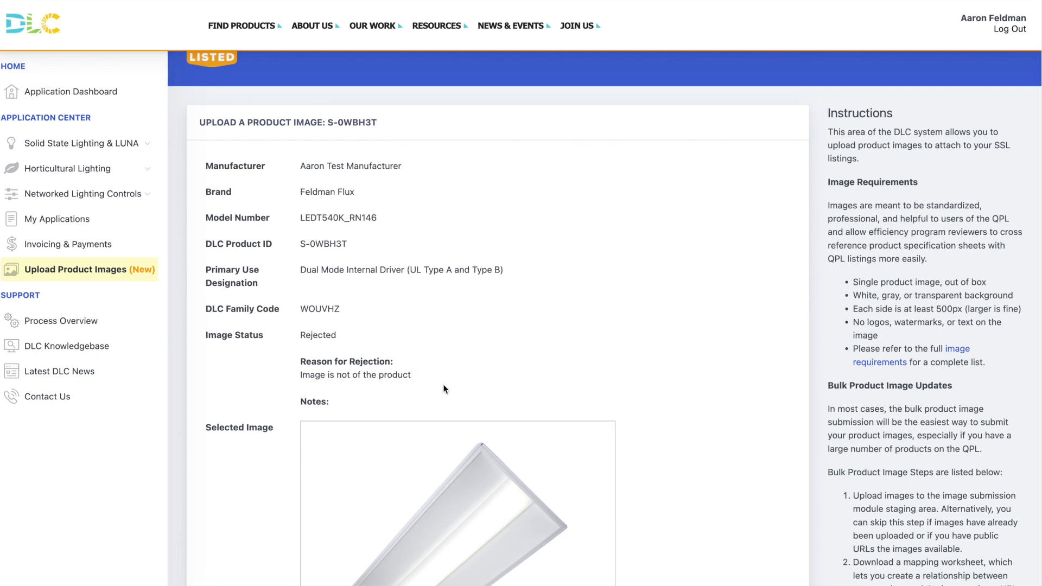
Upload A6E2D838-F1F2-4ABD-A73A-1A7AB09D40AB.jpg as the replacement image for product S-0WBH3T.
{"action": "scroll", "coordinate": [462, 382], "scroll_direction": "down", "scroll_amount": 3}
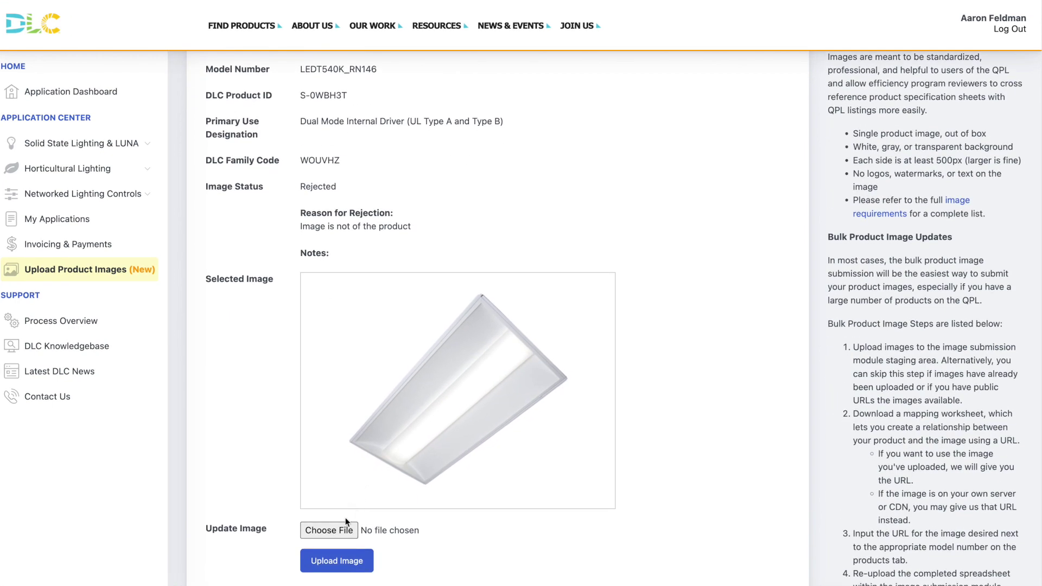
{"action": "left_click", "coordinate": [348, 531]}
{"action": "double_click", "coordinate": [535, 220]}
{"action": "left_click", "coordinate": [365, 561]}
Check the image status of product S-0WBH3T and return to the product list.
{"action": "scroll", "coordinate": [426, 462], "scroll_direction": "down", "scroll_amount": 5}
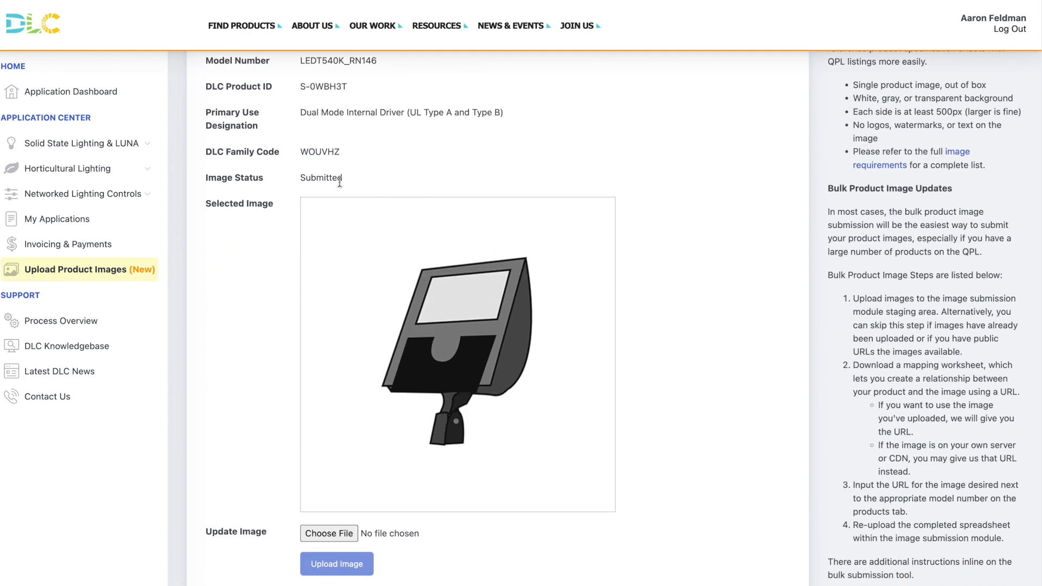
{"action": "left_click_drag", "start_coordinate": [299, 178], "coordinate": [350, 190]}
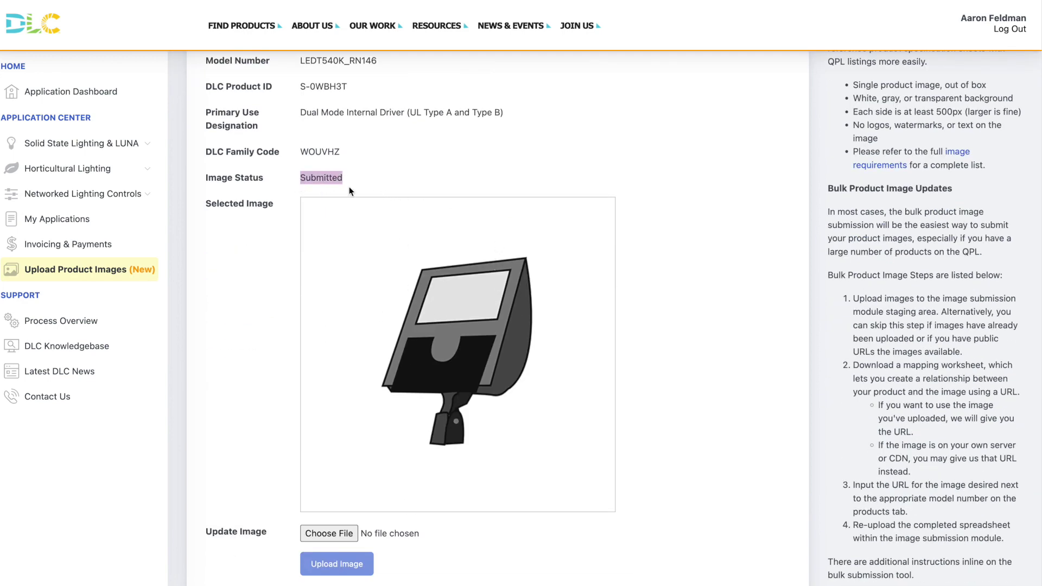
{"action": "left_click", "coordinate": [389, 183]}
{"action": "scroll", "coordinate": [372, 266], "scroll_direction": "down", "scroll_amount": 4}
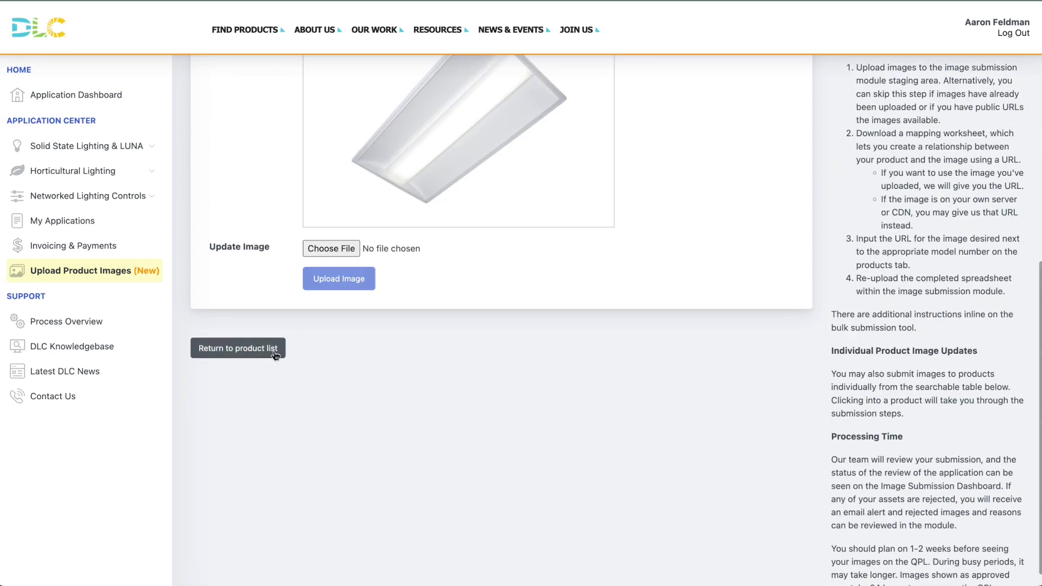
{"action": "left_click", "coordinate": [275, 353]}
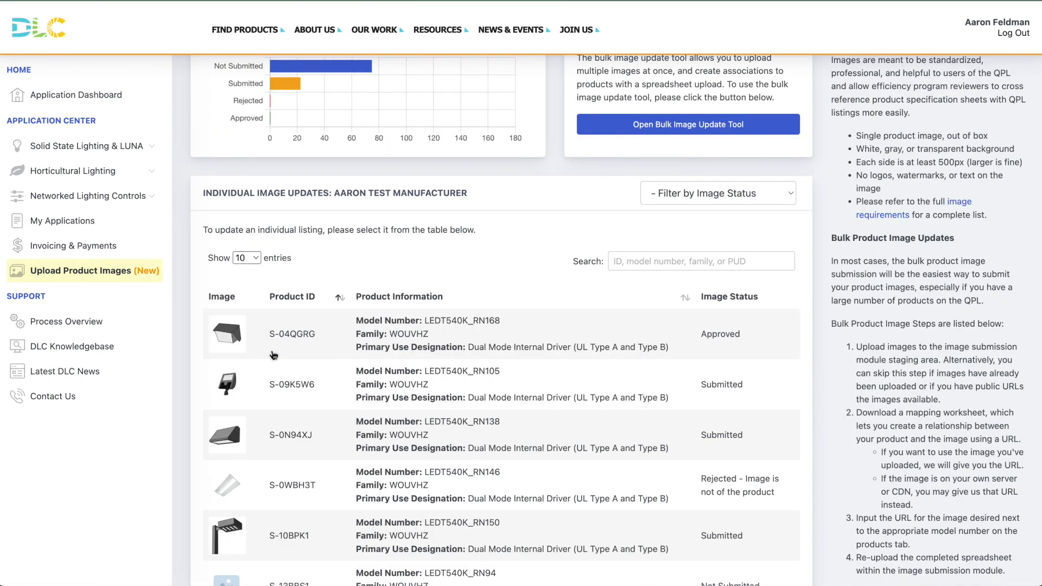
Open the approved product S-04QGRG and review its image status and selected image.
{"action": "left_click", "coordinate": [505, 336]}
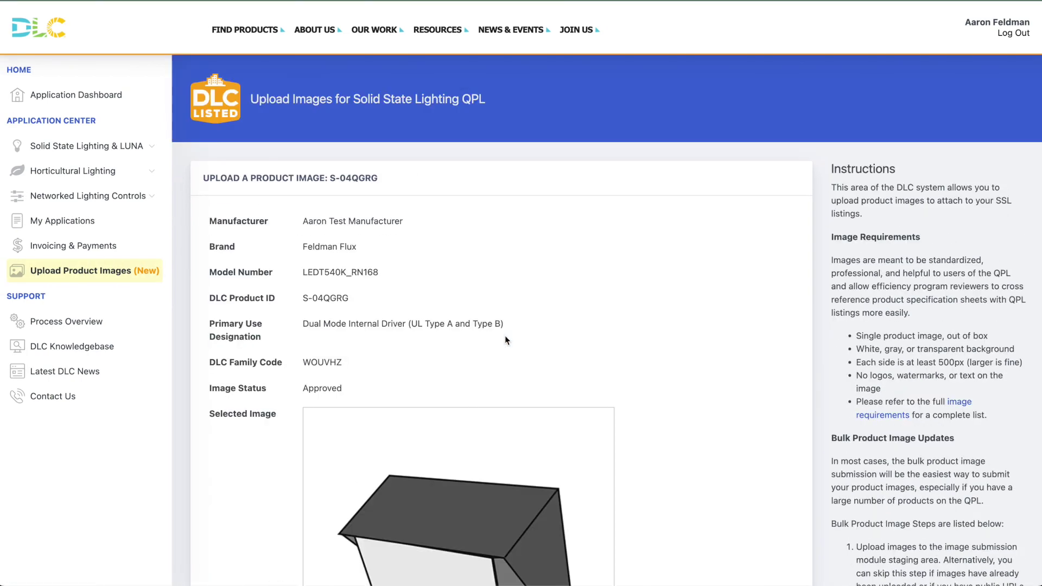
{"action": "left_click_drag", "start_coordinate": [302, 388], "coordinate": [356, 400]}
{"action": "scroll", "coordinate": [449, 413], "scroll_direction": "down", "scroll_amount": 5}
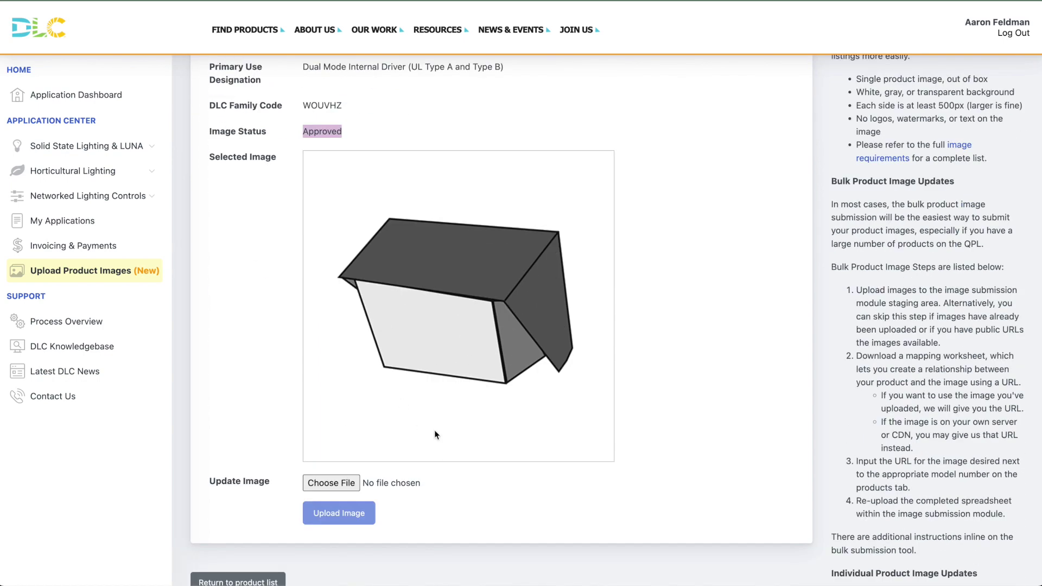
{"action": "left_click", "coordinate": [324, 542]}
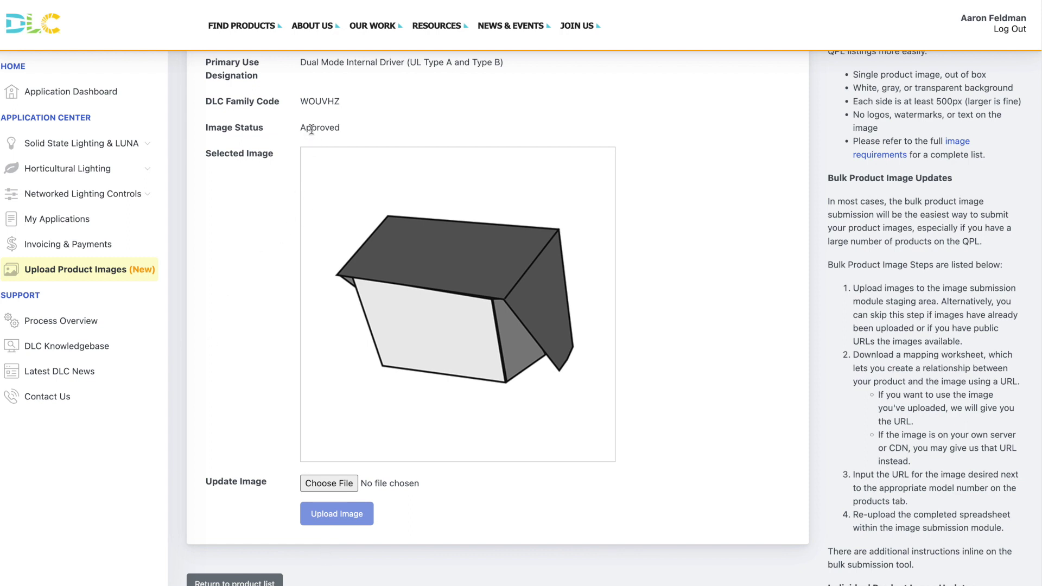
{"action": "left_click_drag", "start_coordinate": [315, 131], "coordinate": [292, 140]}
{"action": "left_click", "coordinate": [346, 124]}
Upload area.jpeg as the new image for product S-04QGRG, review the submission, and return to the product list.
{"action": "left_click", "coordinate": [334, 481]}
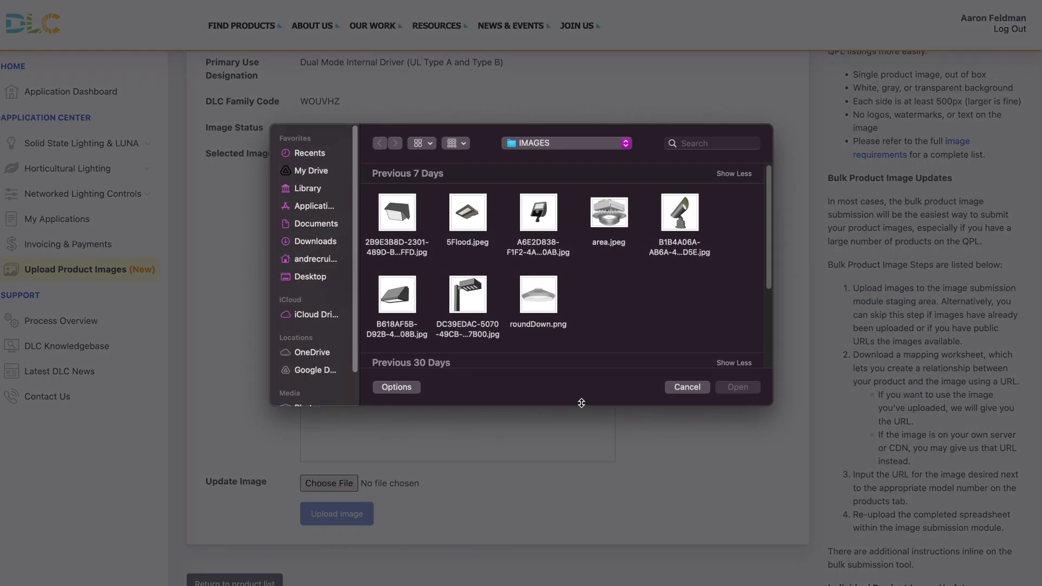
{"action": "double_click", "coordinate": [623, 216]}
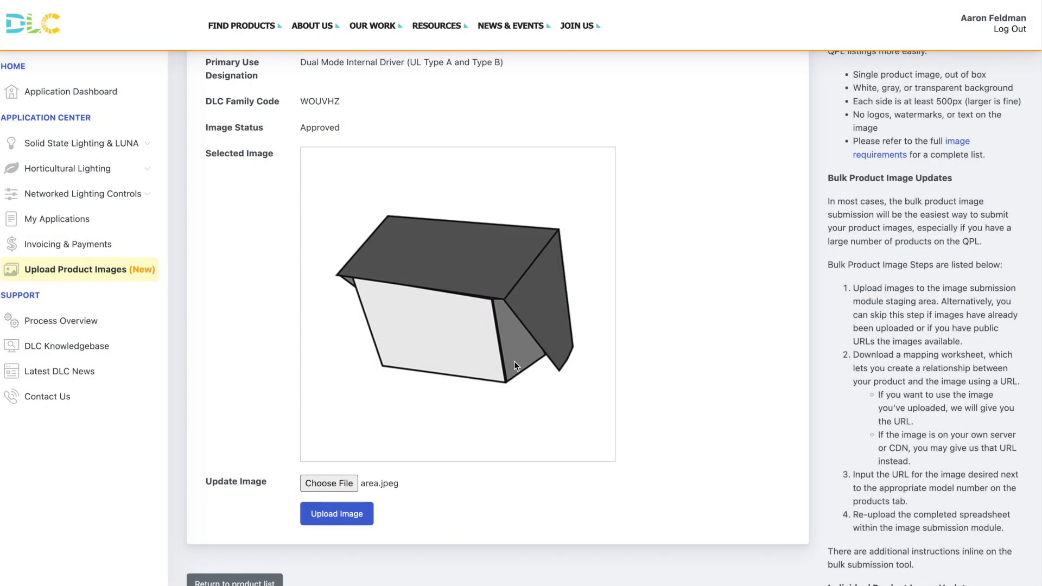
{"action": "left_click", "coordinate": [370, 511]}
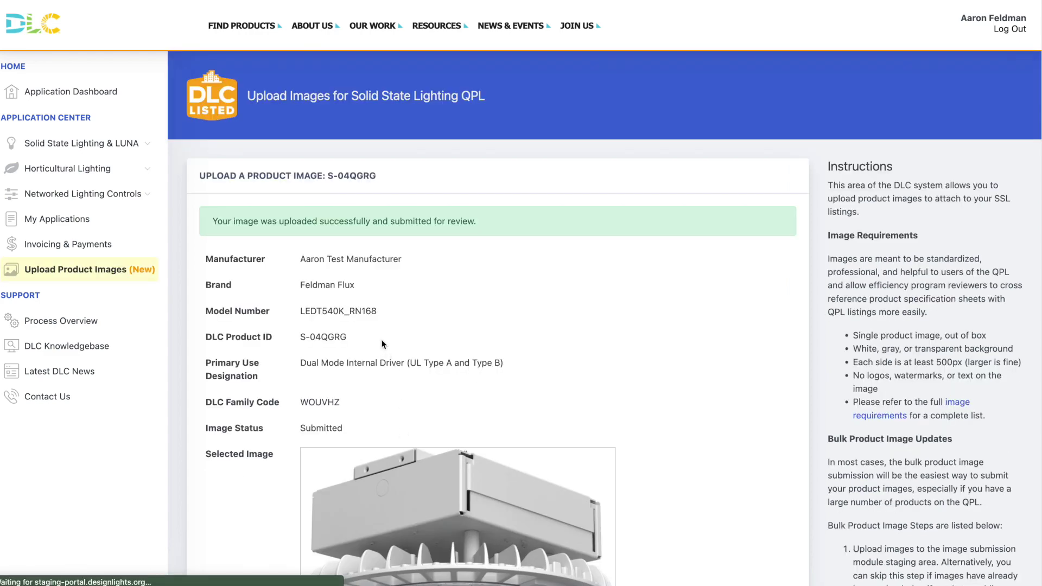
{"action": "scroll", "coordinate": [264, 192], "scroll_direction": "up", "scroll_amount": 4}
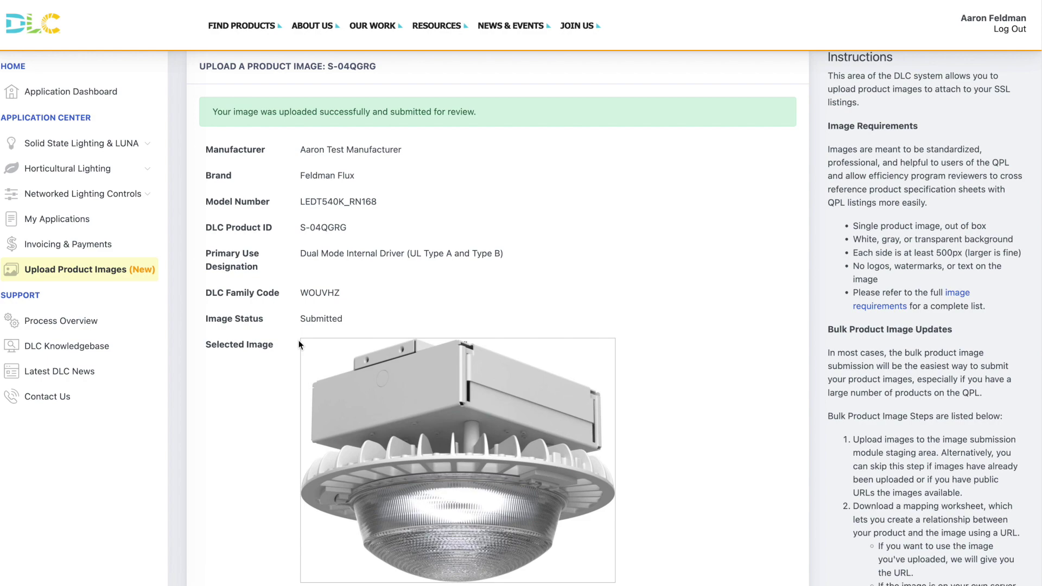
{"action": "scroll", "coordinate": [299, 356], "scroll_direction": "down", "scroll_amount": 6}
{"action": "left_click", "coordinate": [256, 385]}
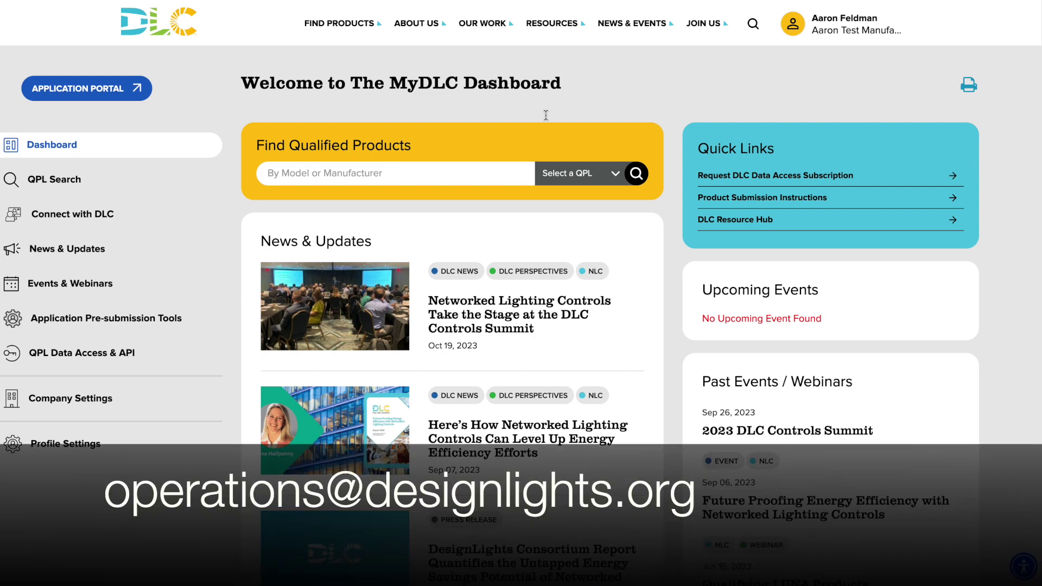
Open the DLC Operations contact option for SSL and Hort application questions from the MyDLC dashboard.
{"action": "left_click", "coordinate": [106, 214]}
{"action": "left_click", "coordinate": [140, 266]}
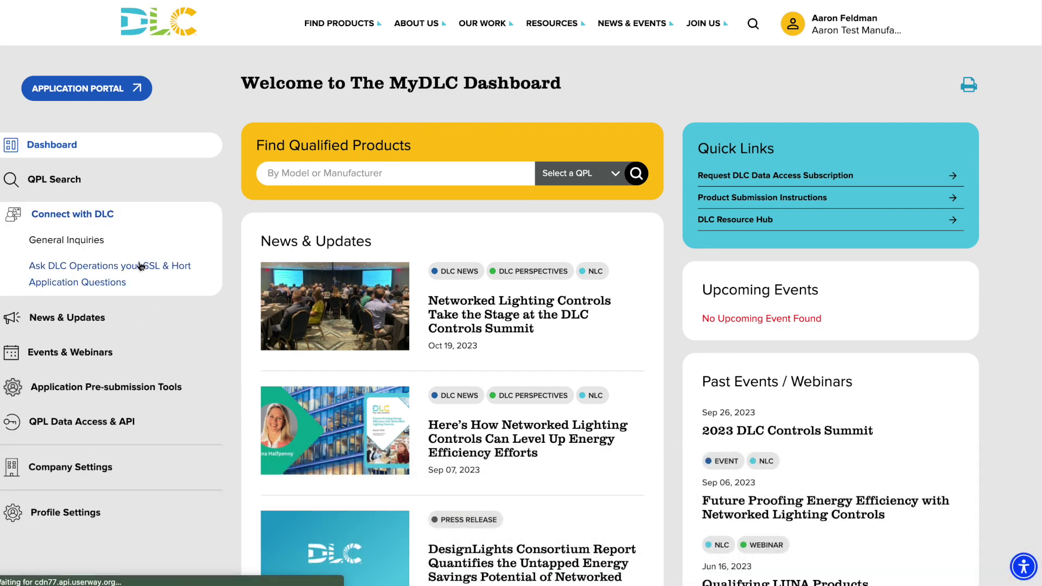